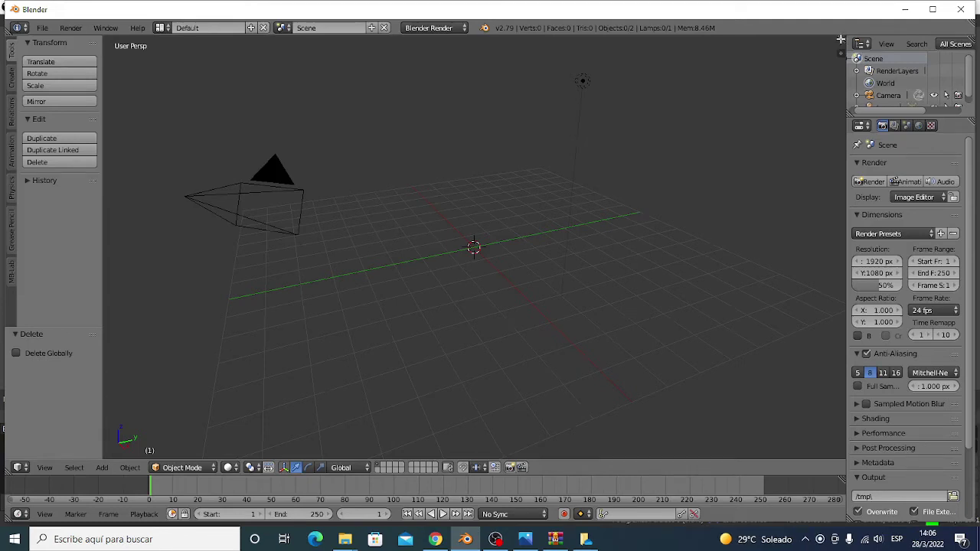
- Divide the 3D viewport into a left and a right view of the same scene
{"action": "left_click_drag", "start_coordinate": [843, 36], "coordinate": [442, 60]}
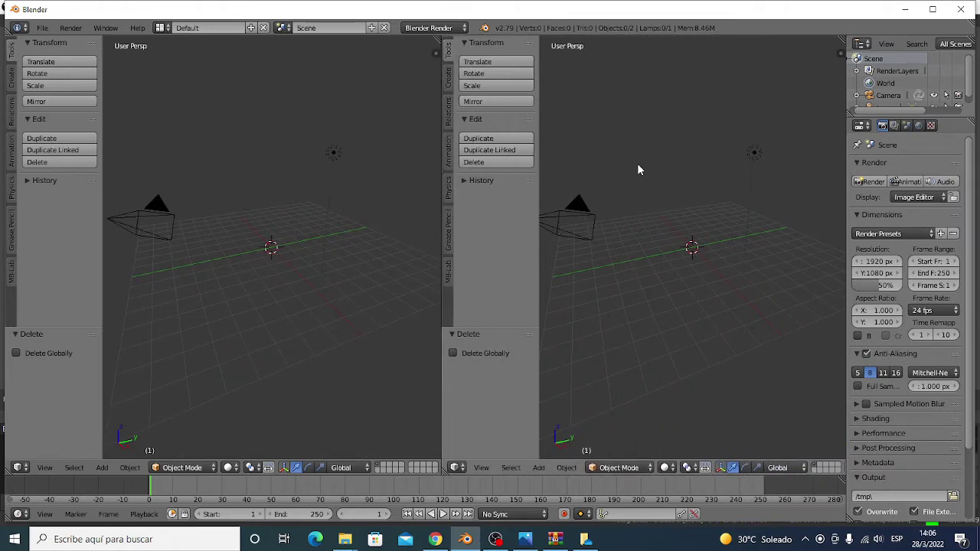
- Toggle the right view's tool shelf and properties sidebar until both are hidden
{"action": "key", "text": "t"}
{"action": "key", "text": "t"}
{"action": "key", "text": "t"}
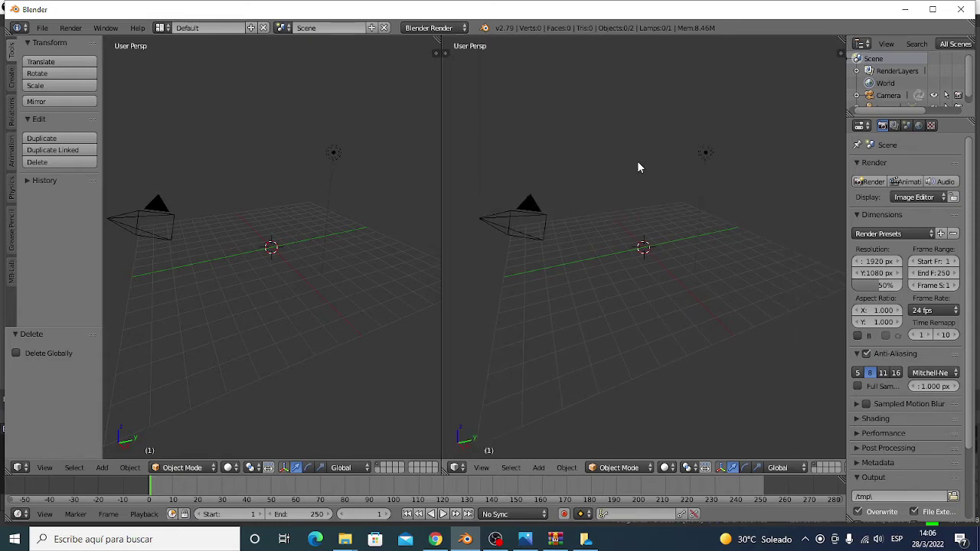
{"action": "key", "text": "t"}
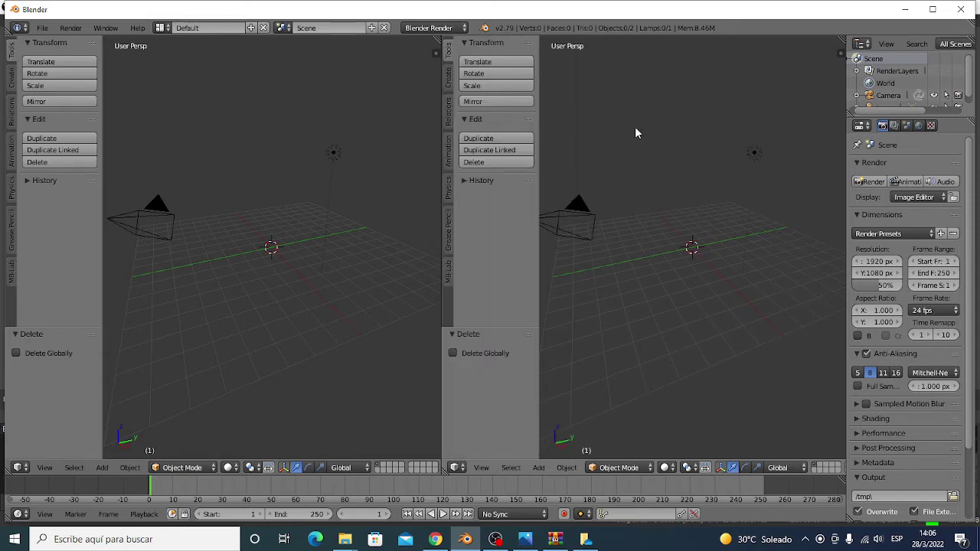
{"action": "key", "text": "t"}
{"action": "key", "text": "t"}
{"action": "key", "text": "t"}
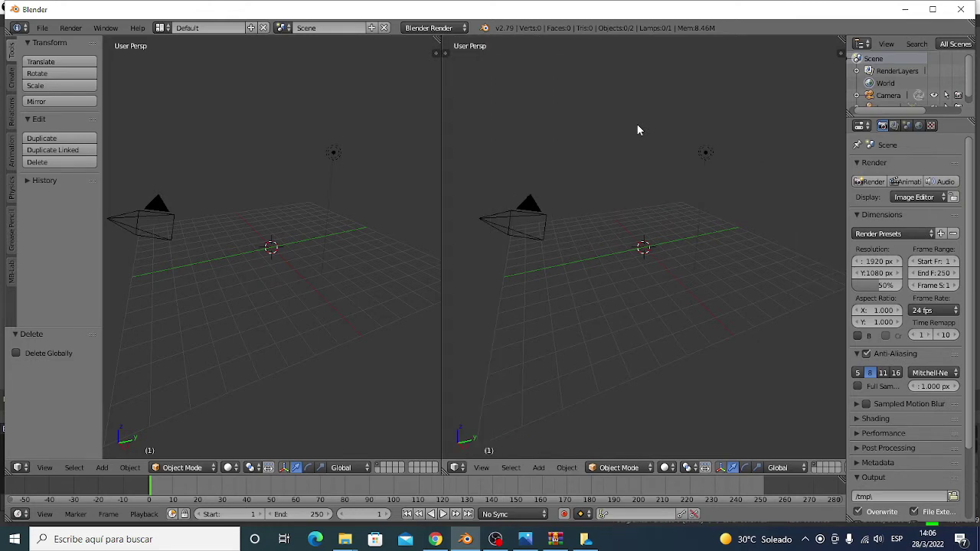
{"action": "key", "text": "n"}
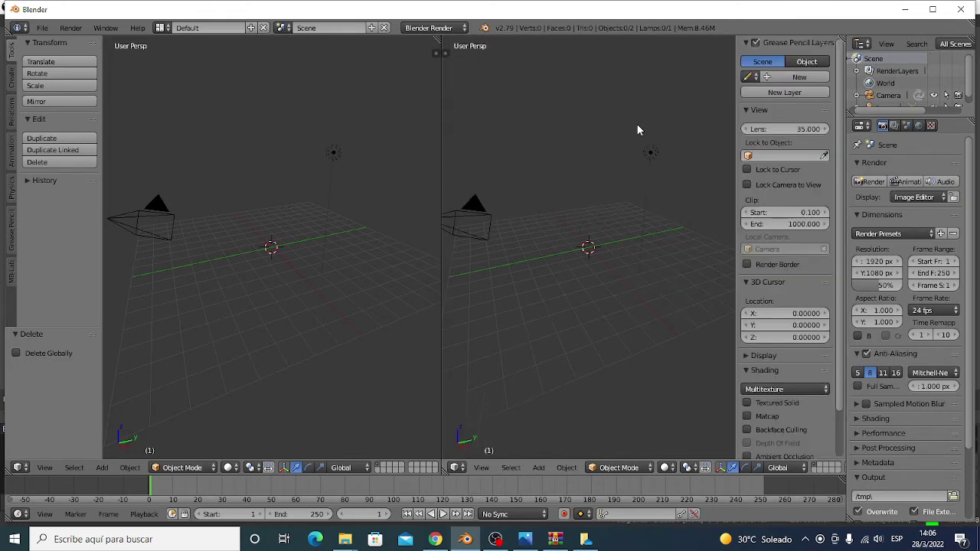
{"action": "key", "text": "n"}
{"action": "key", "text": "n"}
{"action": "key", "text": "n"}
{"action": "key", "text": "n"}
{"action": "key", "text": "n"}
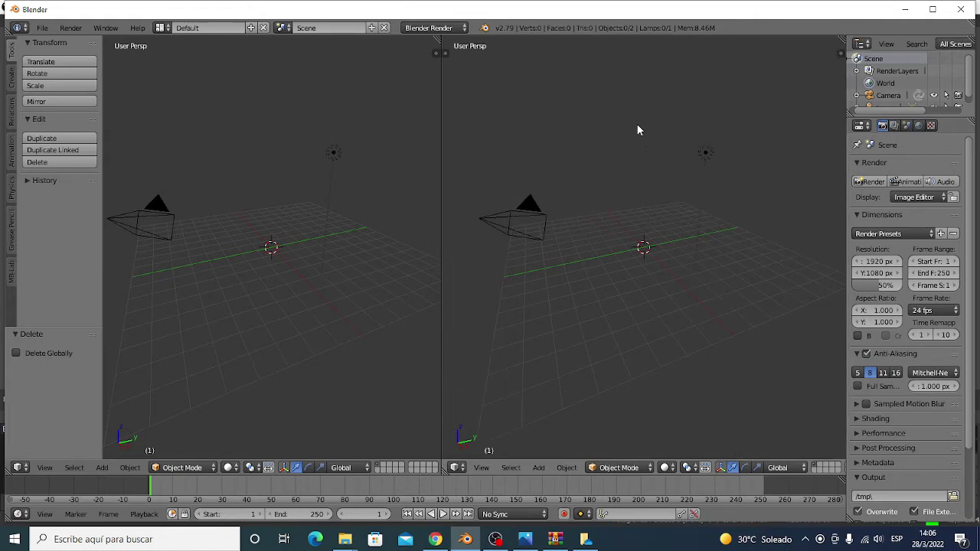
{"action": "key", "text": "n"}
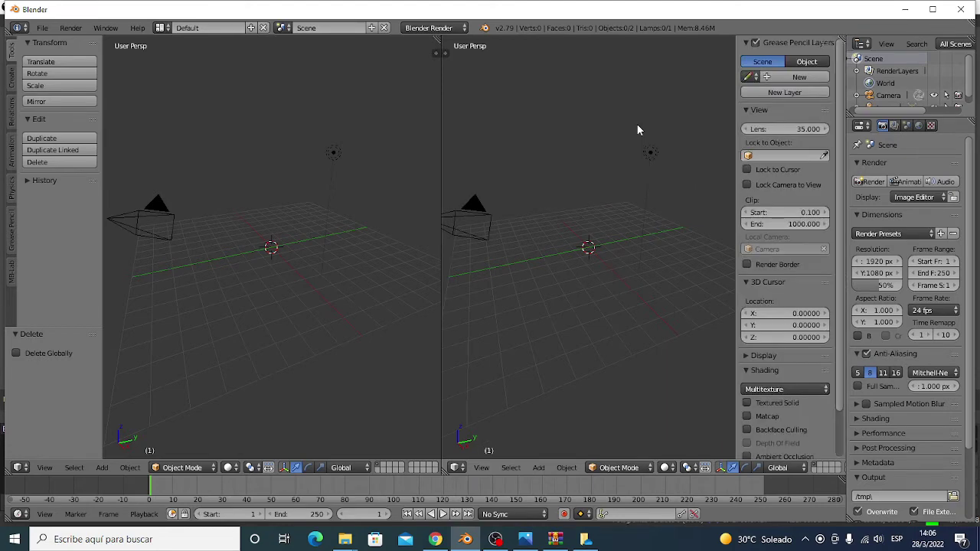
{"action": "key", "text": "n"}
{"action": "key", "text": "t"}
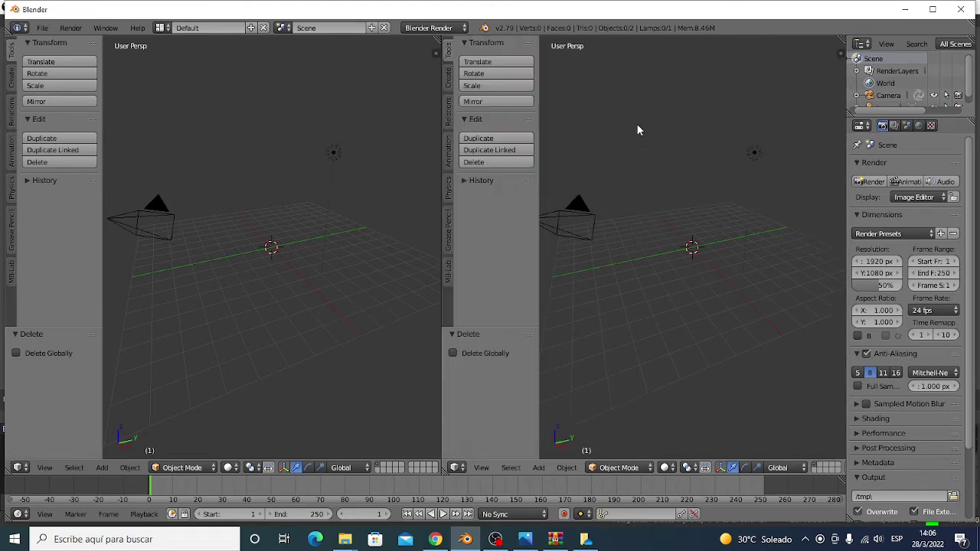
{"action": "key", "text": "t"}
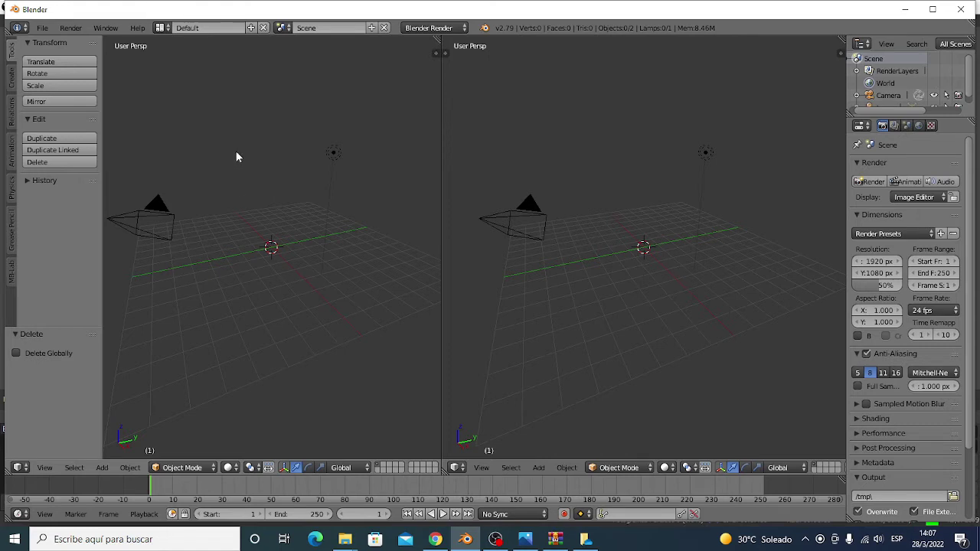
- Hide the left view's tool shelf and show the right view's properties panel (Lens 35, clip 0.1–1000)
{"action": "key", "text": "n"}
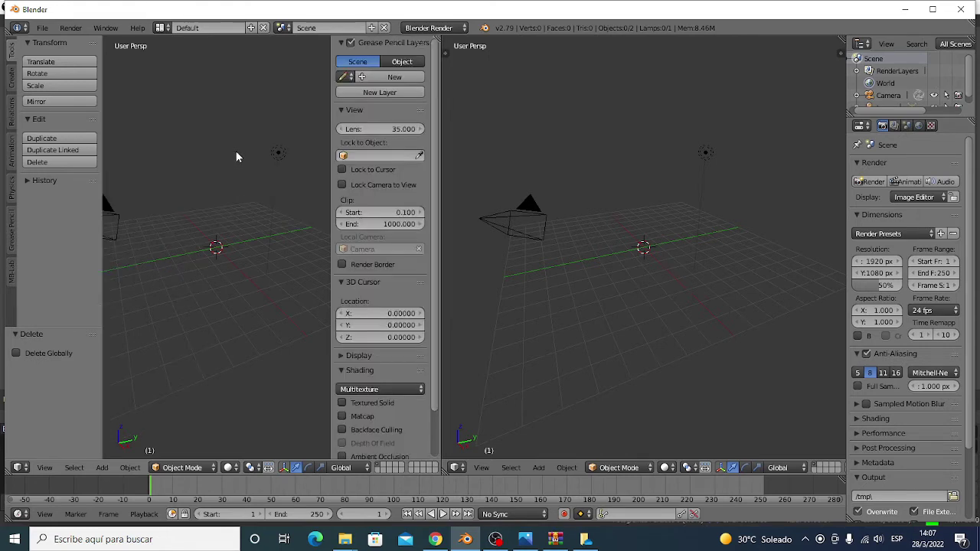
{"action": "key", "text": "n"}
{"action": "key", "text": "t"}
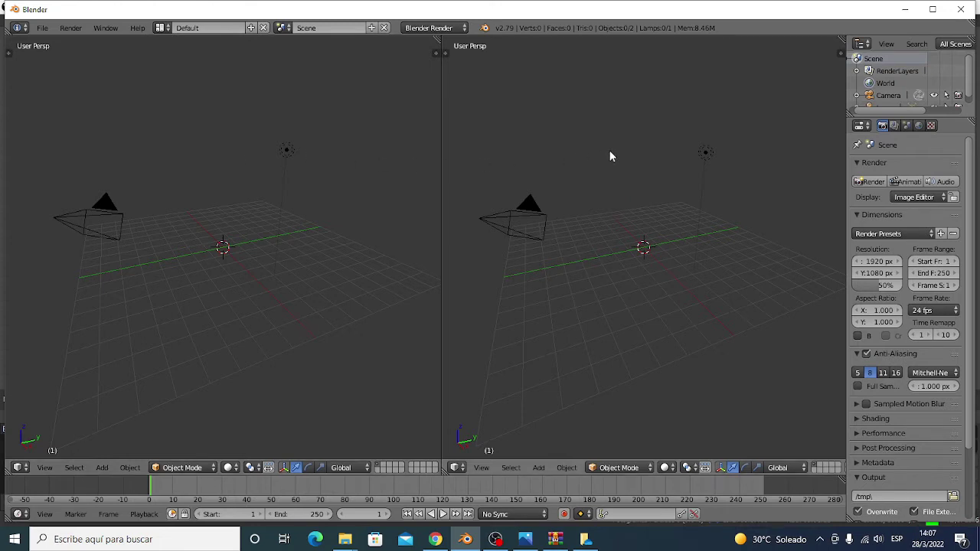
{"action": "key", "text": "n"}
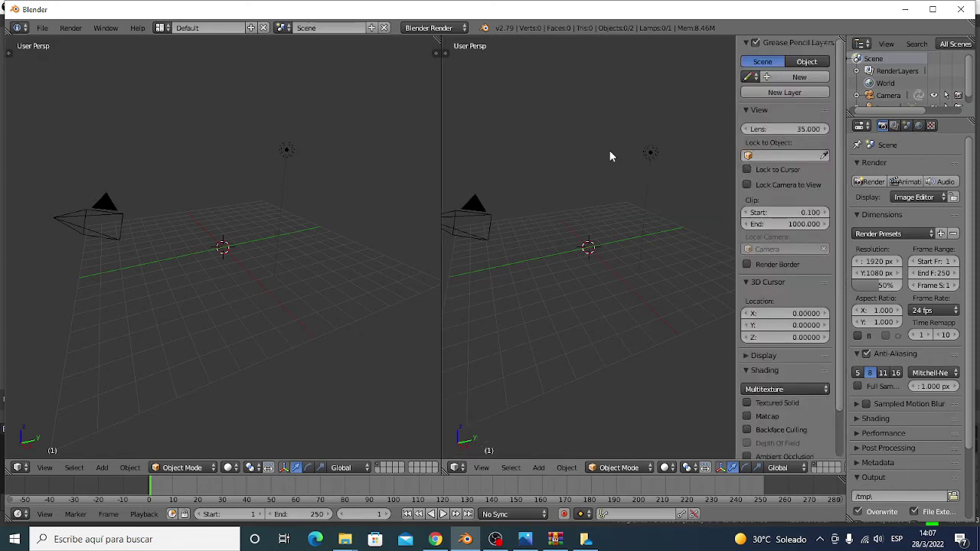
- Switch the right view (View > Persp/Ortho) and the left view (Numpad 5) to orthographic
{"action": "left_click", "coordinate": [481, 468]}
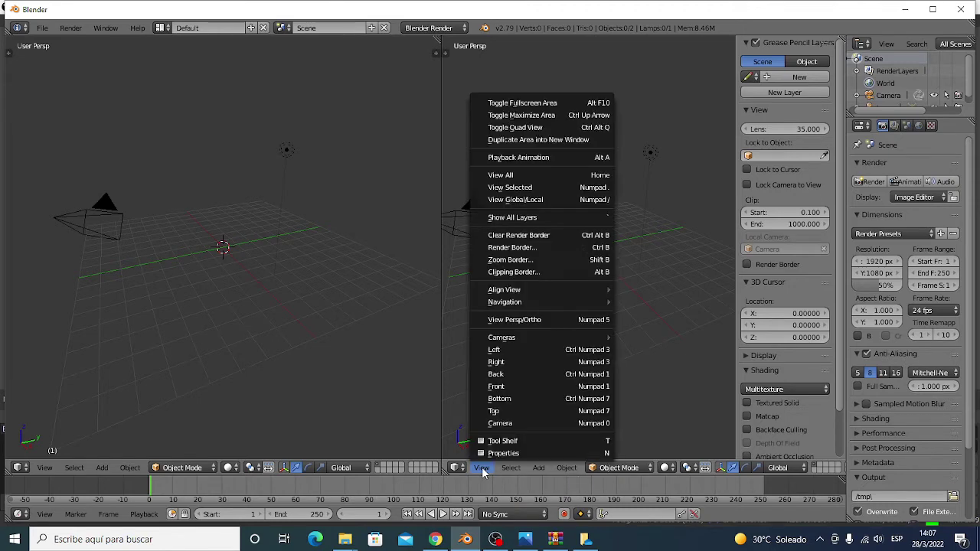
{"action": "left_click", "coordinate": [531, 319]}
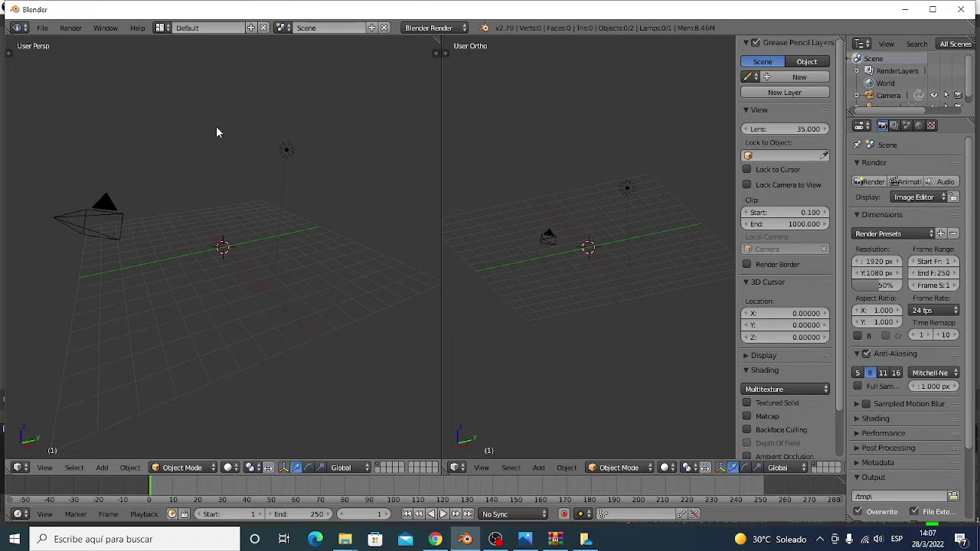
{"action": "key", "text": "KP_5"}
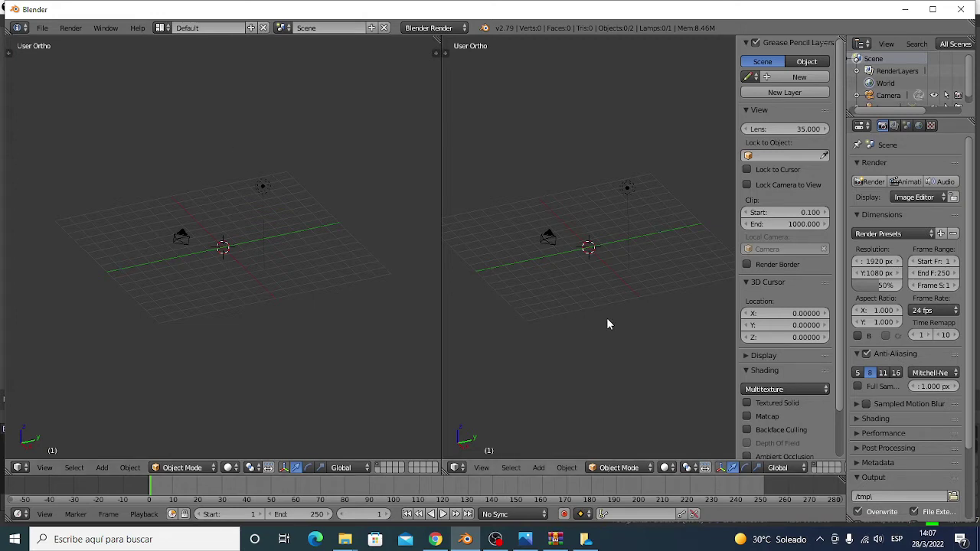
- Add a cube mesh at the origin and zoom in on it from the front view
{"action": "key", "text": "shift+a"}
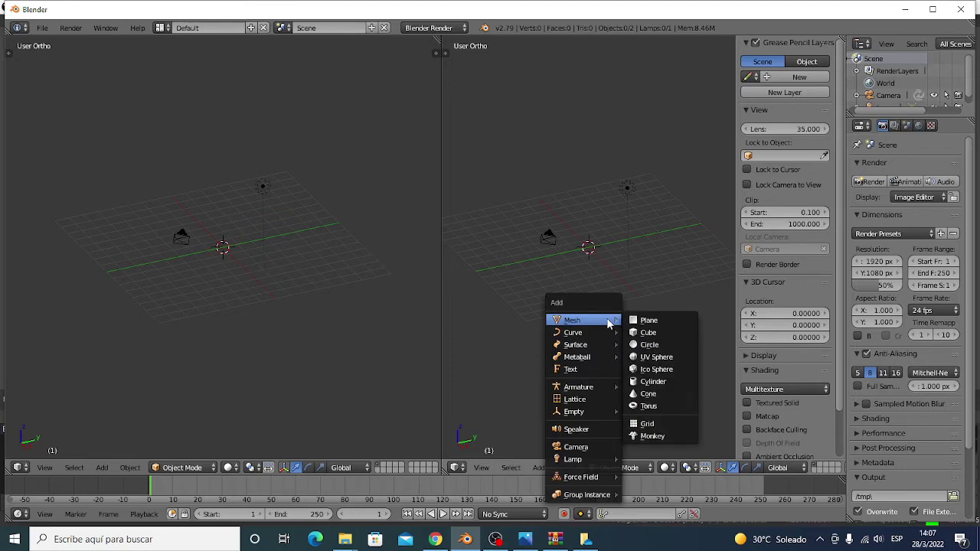
{"action": "left_click", "coordinate": [651, 332]}
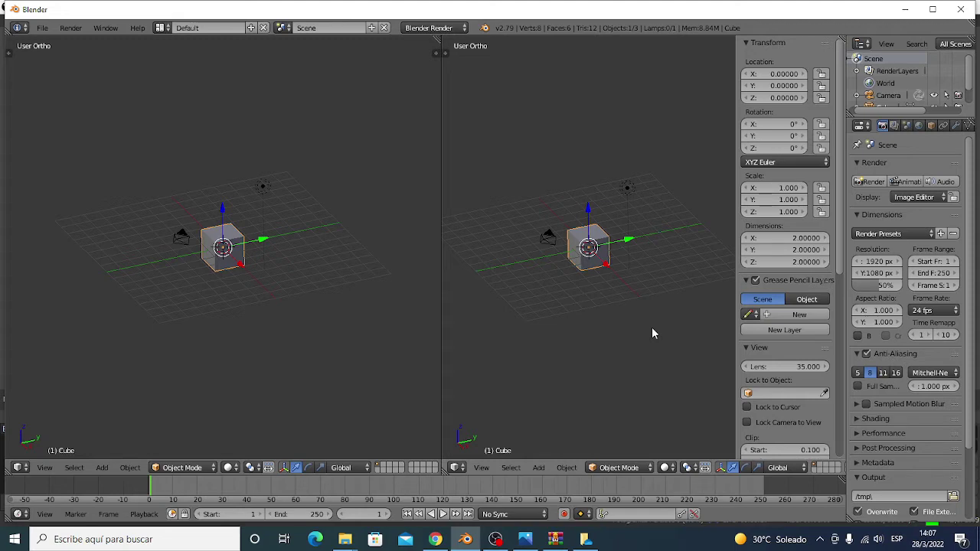
{"action": "key", "text": "KP_1"}
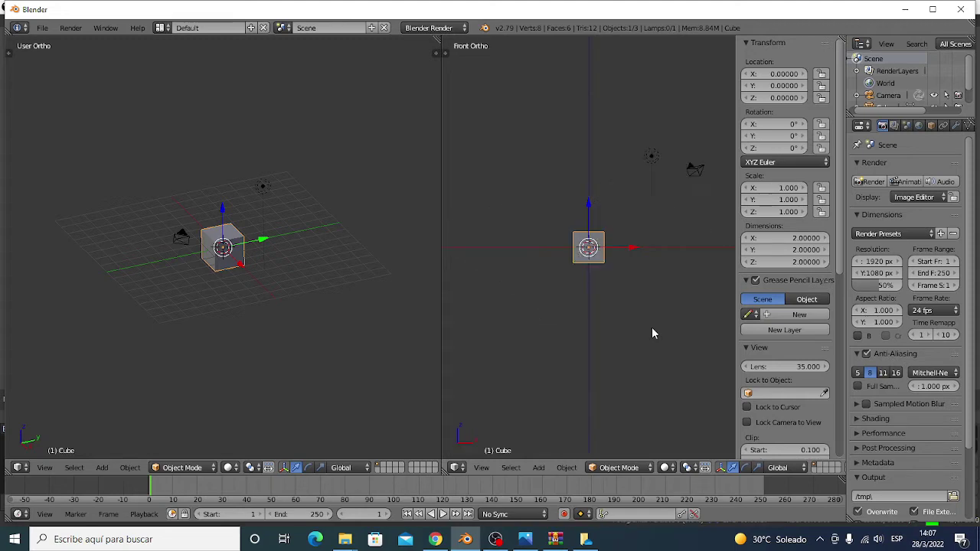
{"action": "scroll", "coordinate": [650, 330], "scroll_direction": "up", "scroll_amount": 2}
{"action": "scroll", "coordinate": [652, 339], "scroll_direction": "up", "scroll_amount": 5}
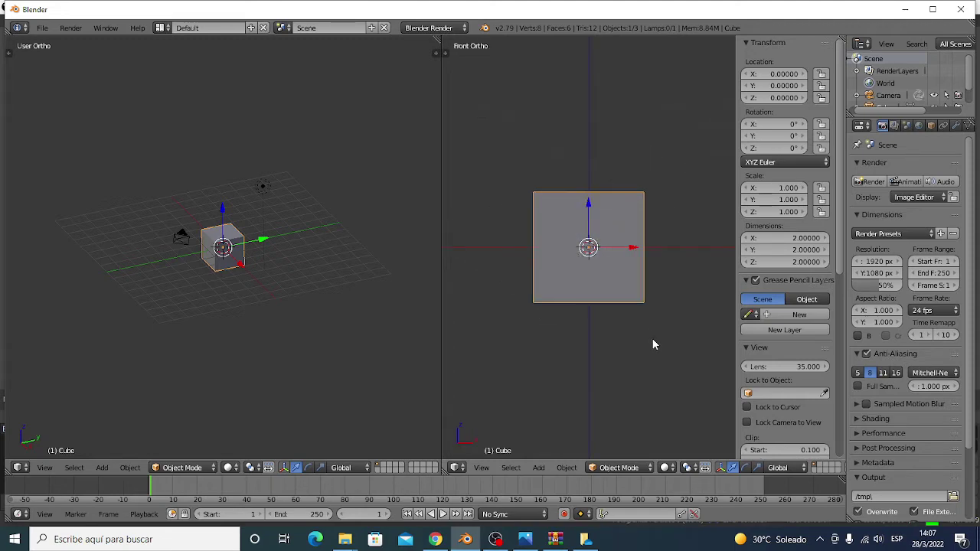
{"action": "scroll", "coordinate": [652, 340], "scroll_direction": "up", "scroll_amount": 1}
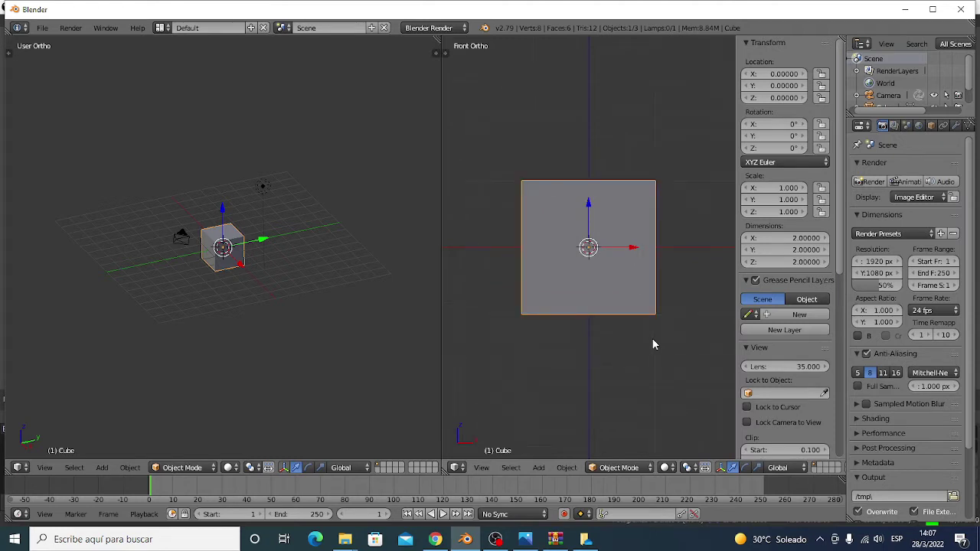
- Inspect the cube from the right and top views, ending in top orthographic
{"action": "key", "text": "KP_3"}
{"action": "key", "text": "KP_7"}
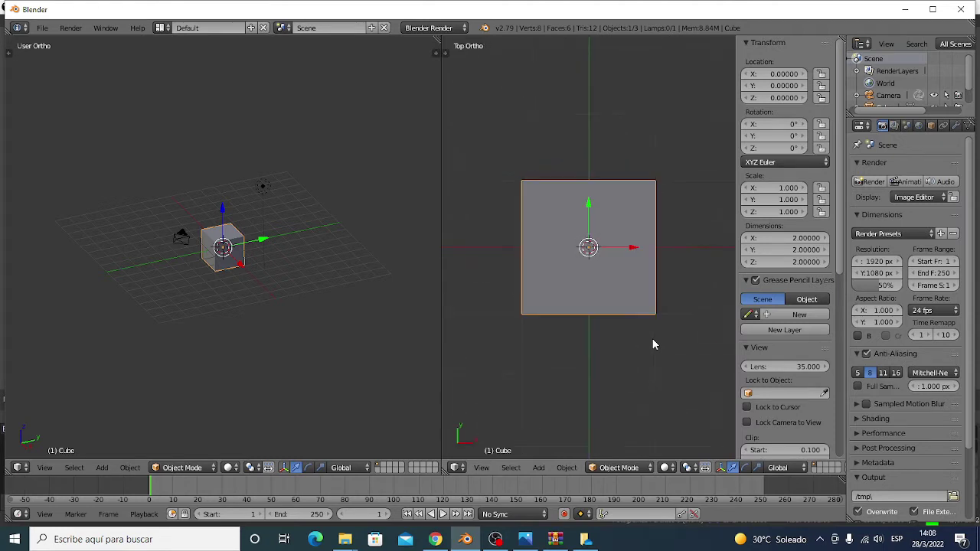
{"action": "key", "text": "KP_3"}
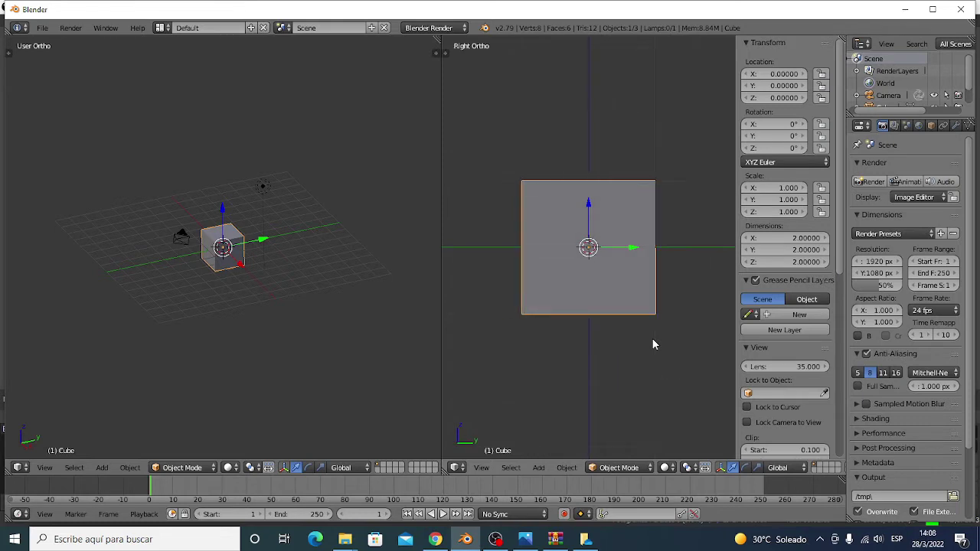
{"action": "key", "text": "KP_7"}
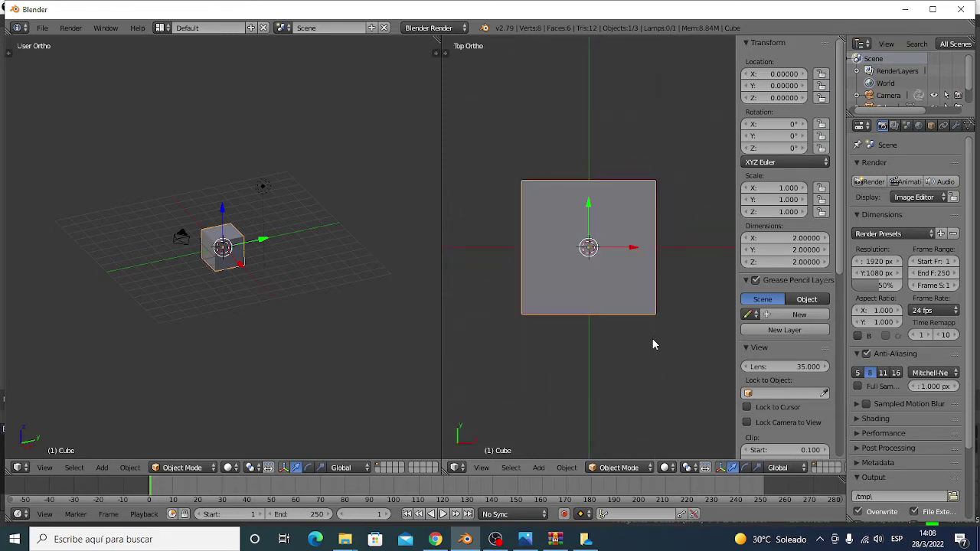
- Widen the right view and cycle front, right and top views, ending on Top Ortho
{"action": "middle_click_drag", "start_coordinate": [660, 360], "coordinate": [672, 323]}
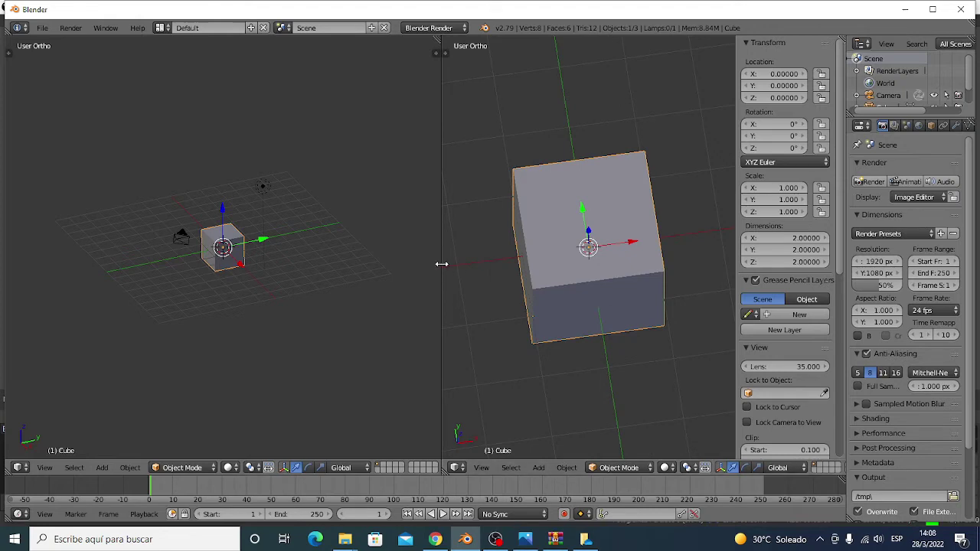
{"action": "left_click_drag", "start_coordinate": [442, 269], "coordinate": [134, 273]}
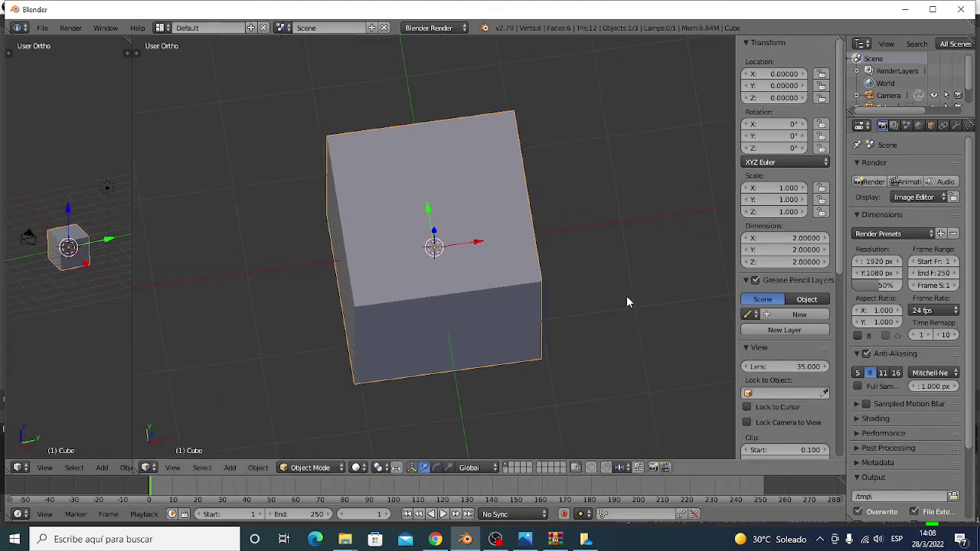
{"action": "key", "text": "KP_1"}
{"action": "key", "text": "KP_3"}
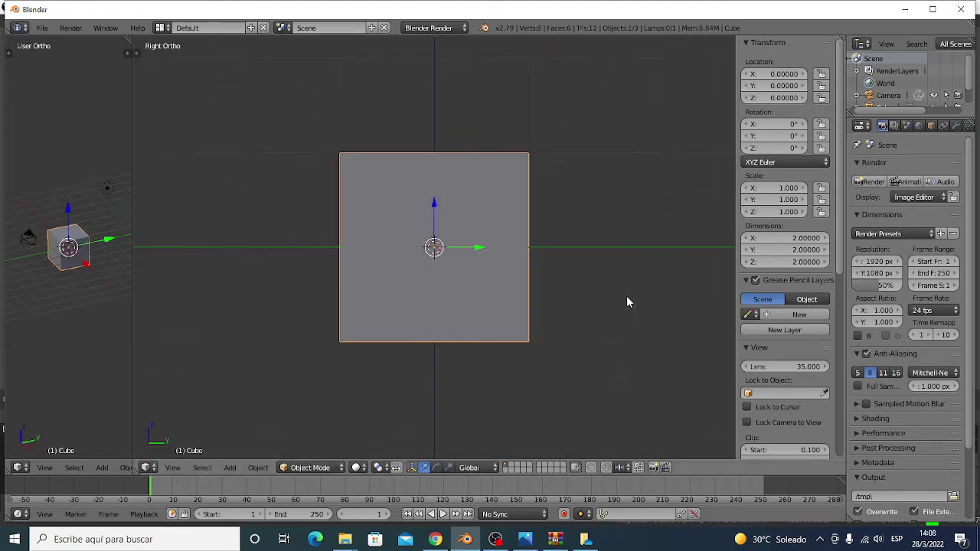
{"action": "key", "text": "KP_7"}
{"action": "key", "text": "KP_1"}
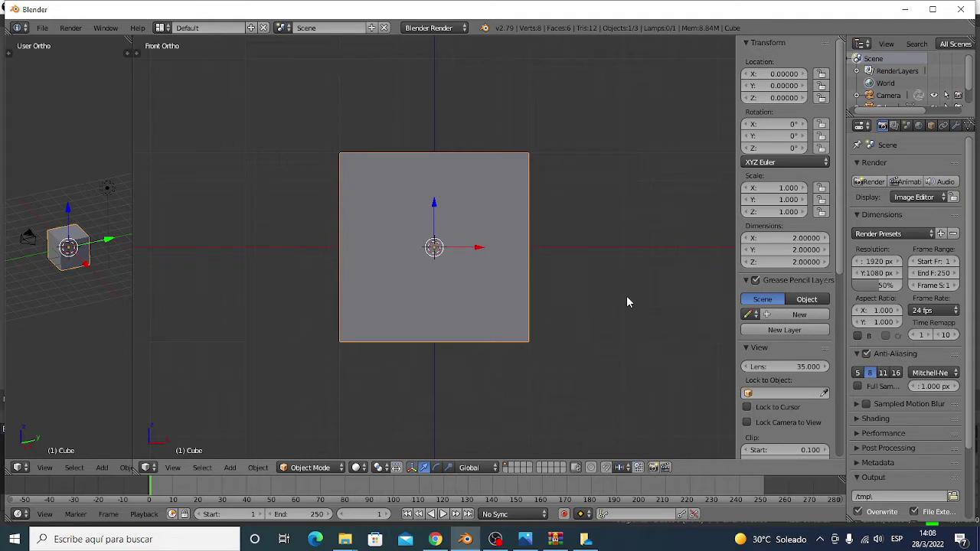
{"action": "key", "text": "KP_3"}
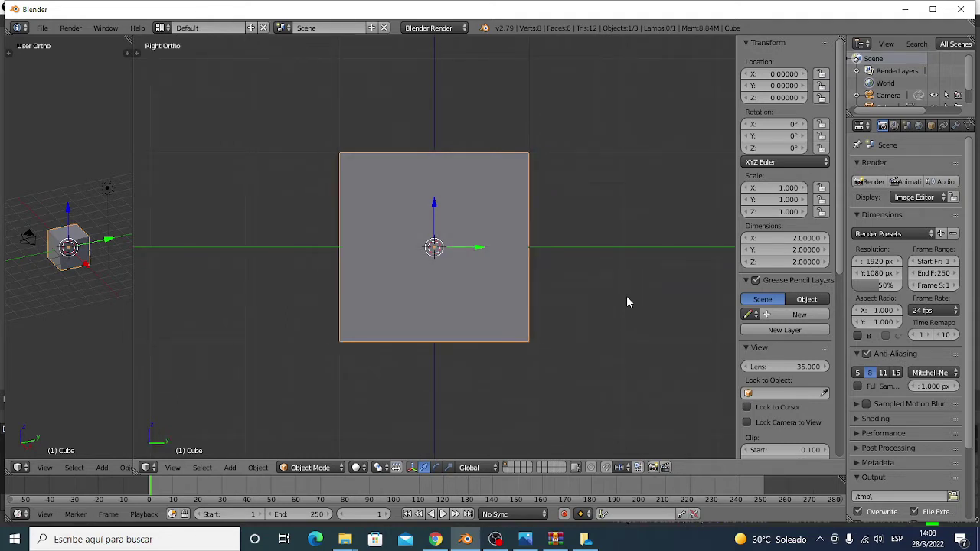
{"action": "key", "text": "KP_7"}
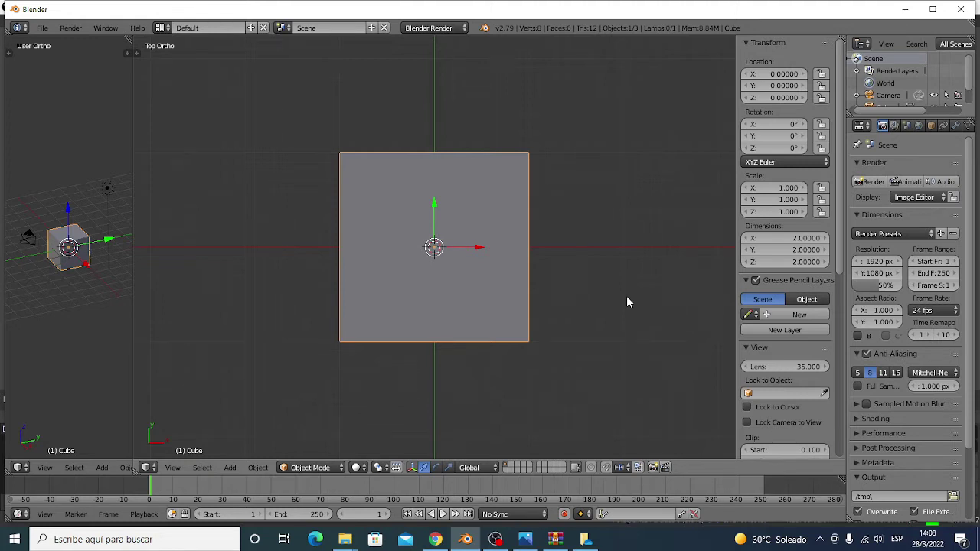
- Move the cube freely to a new spot, then reset its location to the origin
{"action": "mouse_move", "coordinate": [434, 204]}
{"action": "left_mouse_down"}
{"action": "mouse_move", "coordinate": [436, 139]}
{"action": "mouse_move", "coordinate": [435, 277]}
{"action": "mouse_move", "coordinate": [447, 137]}
{"action": "mouse_move", "coordinate": [441, 169]}
{"action": "mouse_move", "coordinate": [451, 171]}
{"action": "mouse_move", "coordinate": [452, 191]}
{"action": "left_mouse_up"}
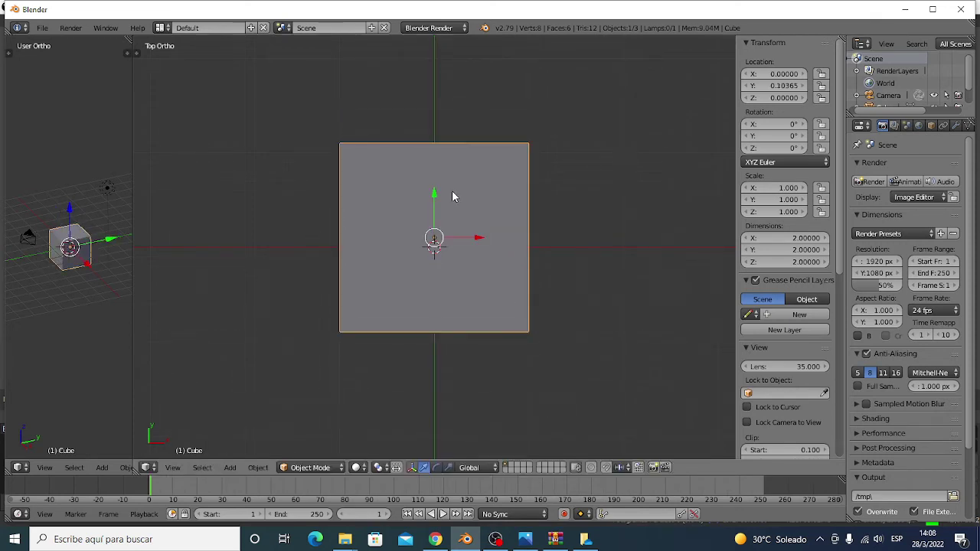
{"action": "mouse_move", "coordinate": [590, 310]}
{"action": "middle_mouse_down"}
{"action": "mouse_move", "coordinate": [595, 225]}
{"action": "mouse_move", "coordinate": [597, 246]}
{"action": "middle_mouse_up"}
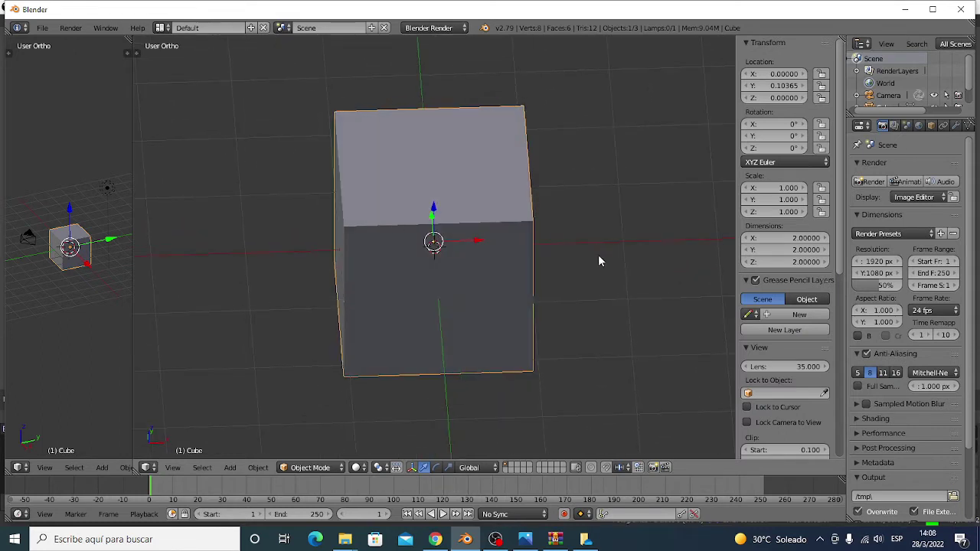
{"action": "key", "text": "g"}
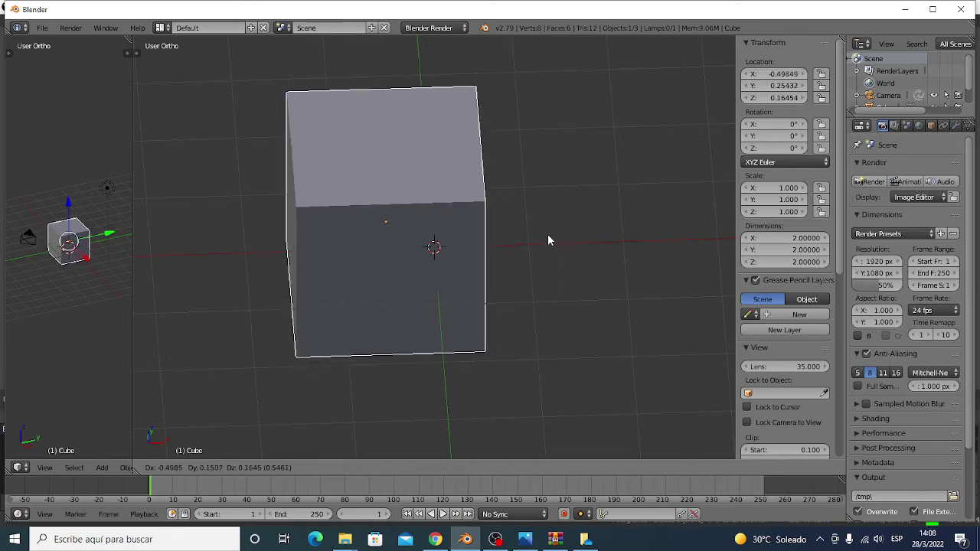
{"action": "left_click", "coordinate": [548, 241]}
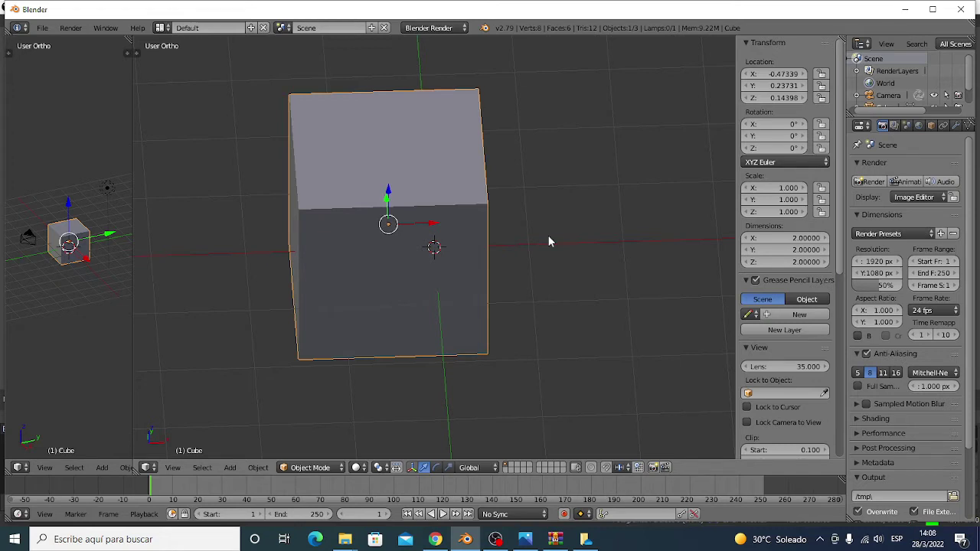
{"action": "key", "text": "alt+g"}
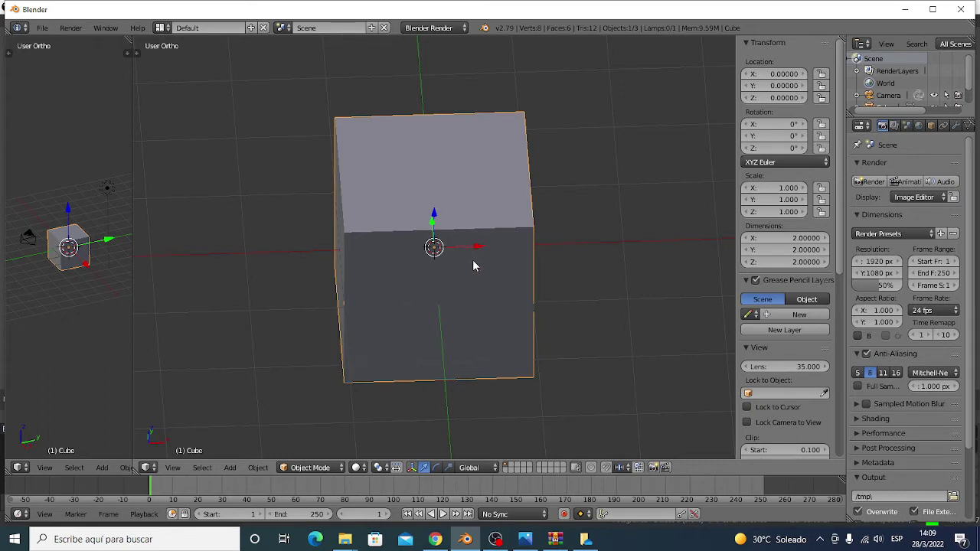
- Try two more cube moves, up-right and lower-right, returning it to 0,0,0 after each
{"action": "key", "text": "g"}
{"action": "left_click", "coordinate": [597, 168]}
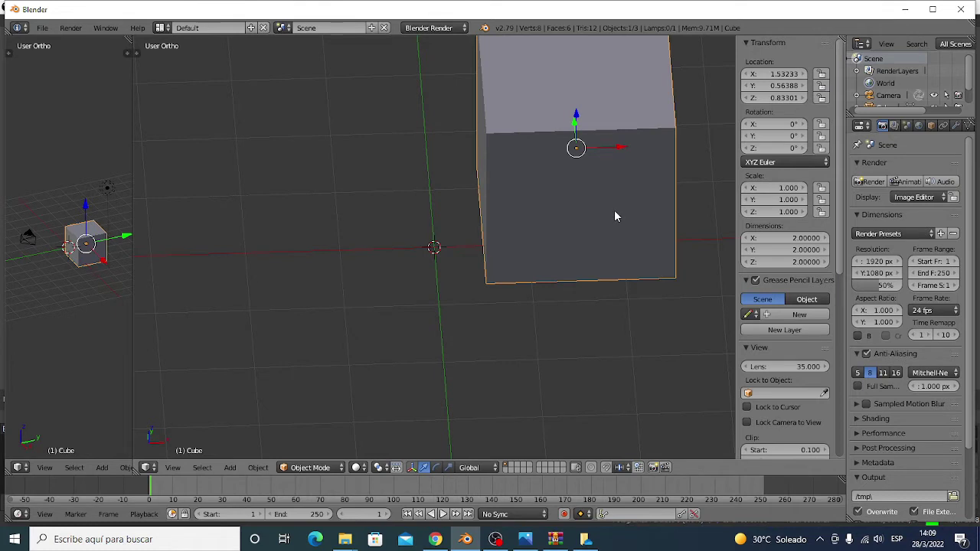
{"action": "key", "text": "alt+g"}
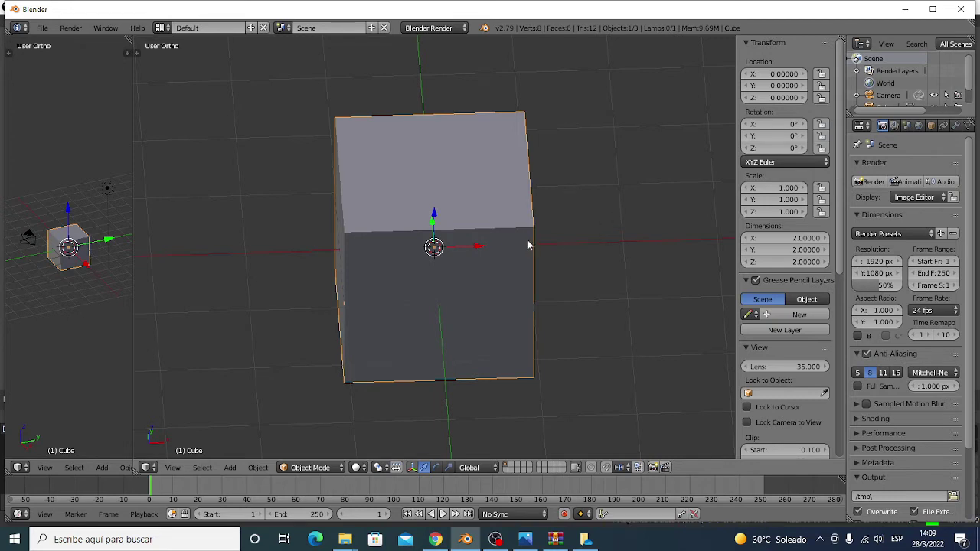
{"action": "key", "text": "g"}
{"action": "left_click", "coordinate": [697, 288]}
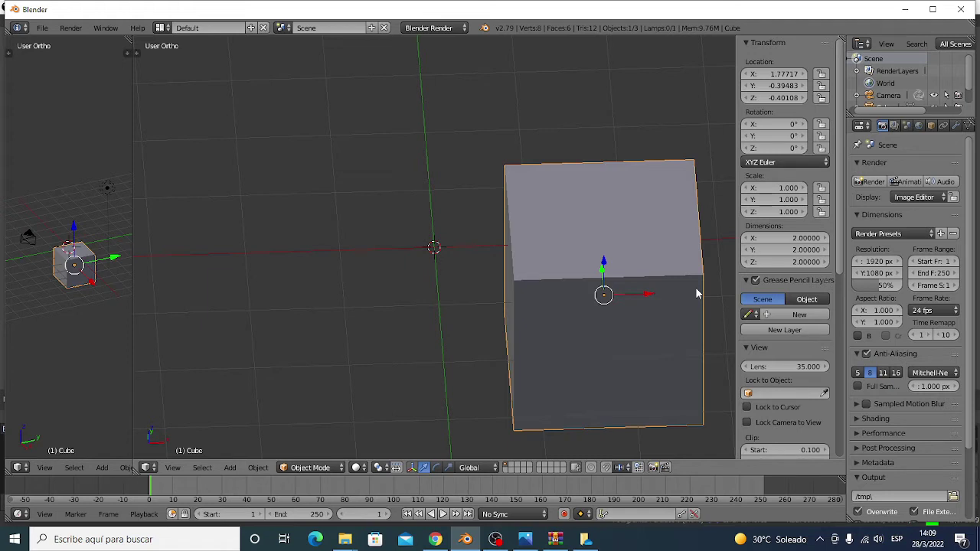
{"action": "key", "text": "alt+g"}
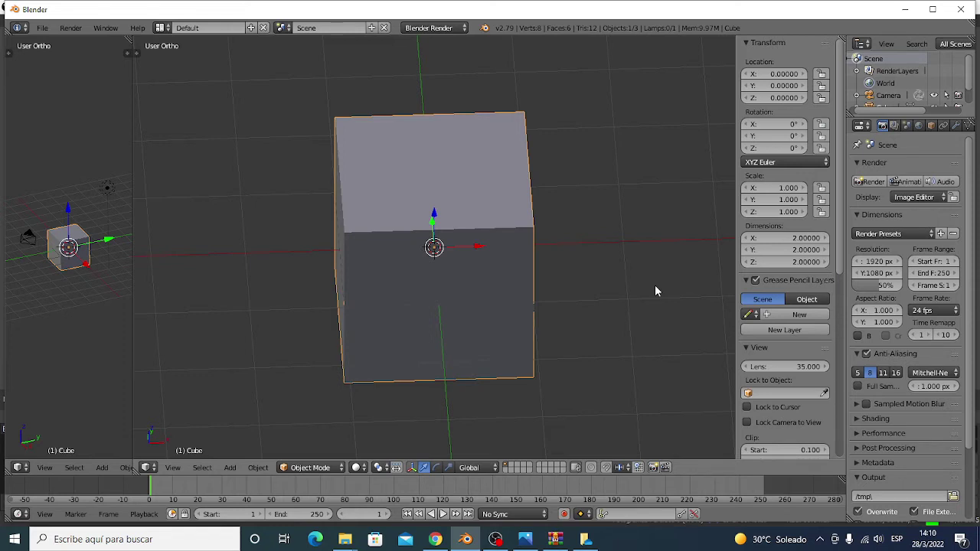
{"action": "key", "text": "KP_1"}
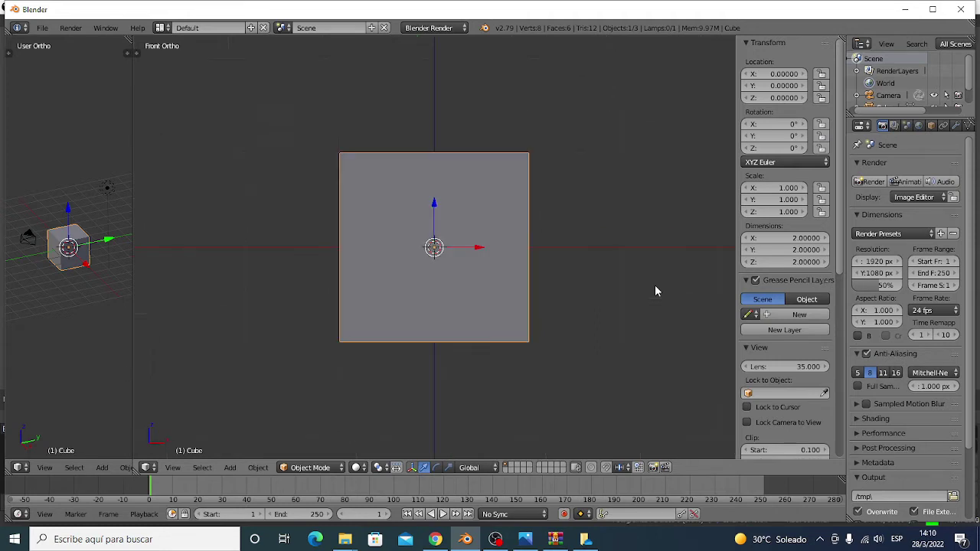
{"action": "key", "text": "KP_3"}
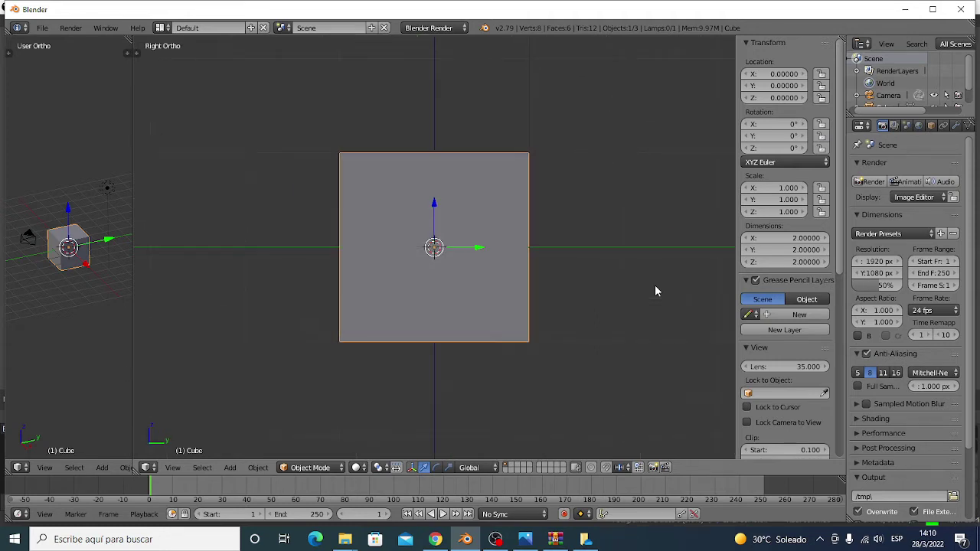
{"action": "key", "text": "KP_7"}
{"action": "key", "text": "KP_1"}
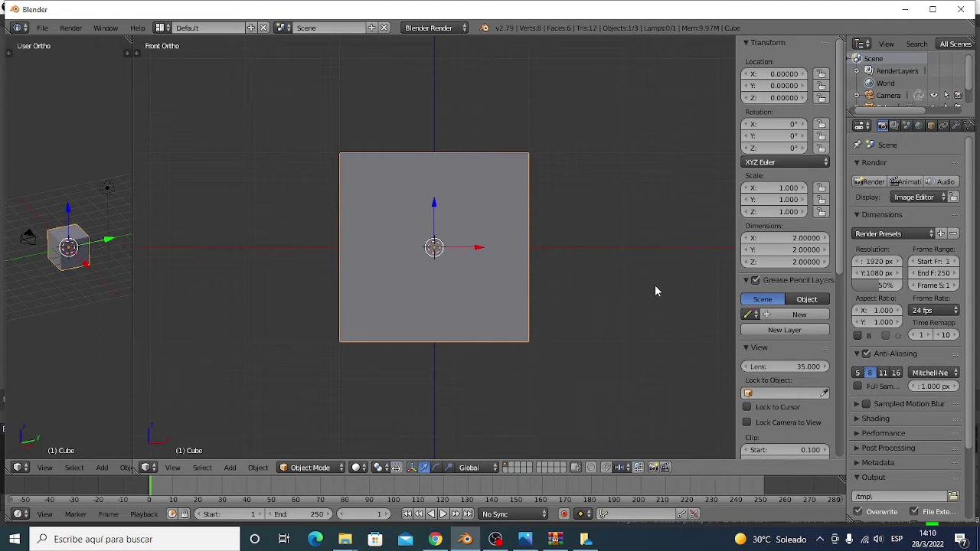
{"action": "key", "text": "KP_8"}
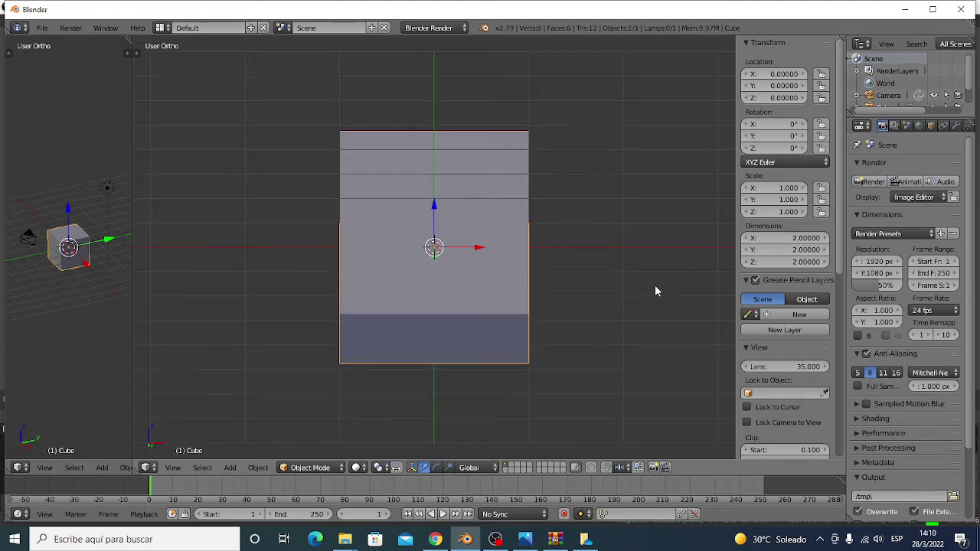
{"action": "key", "text": "KP_8"}
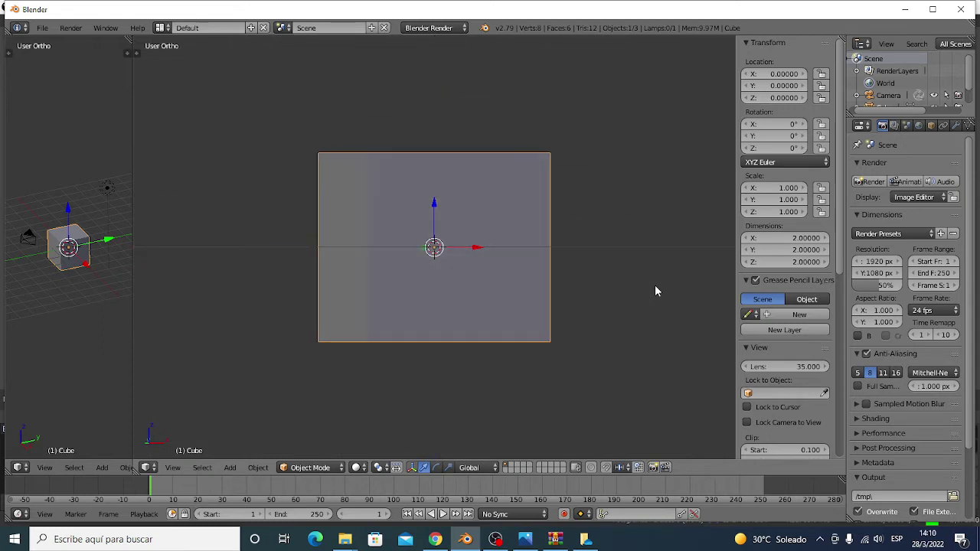
{"action": "key", "text": "KP_1"}
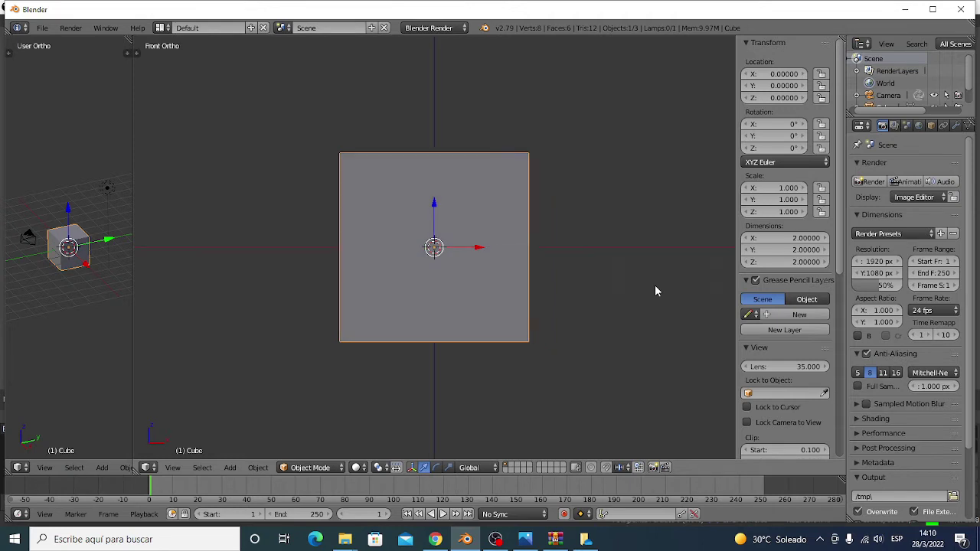
{"action": "key", "text": "KP_7"}
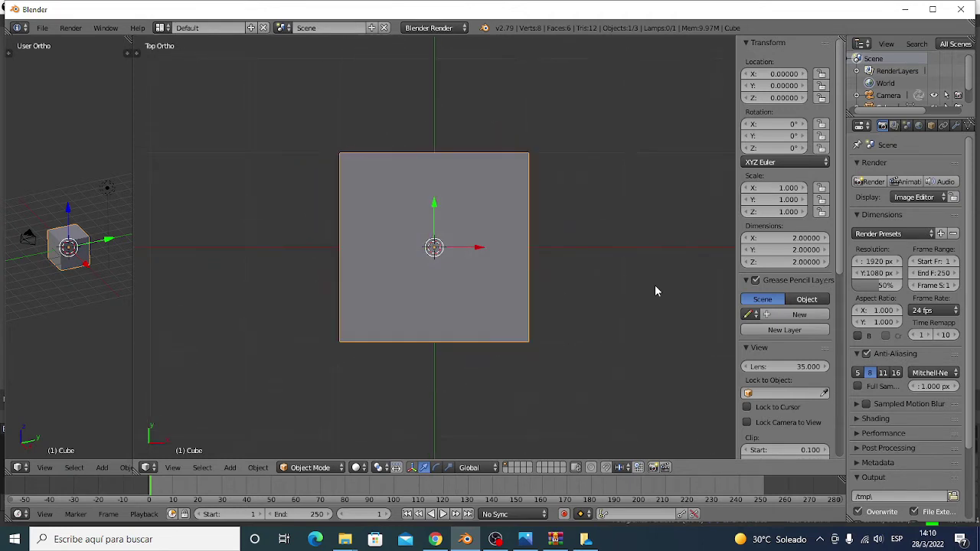
{"action": "key", "text": "KP_1"}
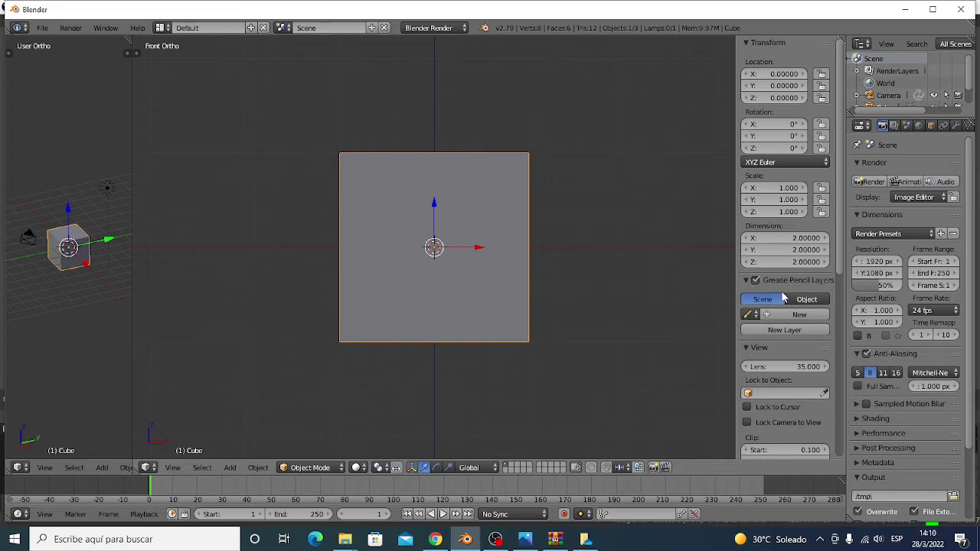
{"action": "scroll", "coordinate": [782, 309], "scroll_direction": "down", "scroll_amount": 3}
{"action": "scroll", "coordinate": [782, 309], "scroll_direction": "down", "scroll_amount": 1}
{"action": "scroll", "coordinate": [782, 309], "scroll_direction": "down", "scroll_amount": 2}
- Enable Background Images in the sidebar and add a new image slot
{"action": "scroll", "coordinate": [781, 310], "scroll_direction": "down", "scroll_amount": 2}
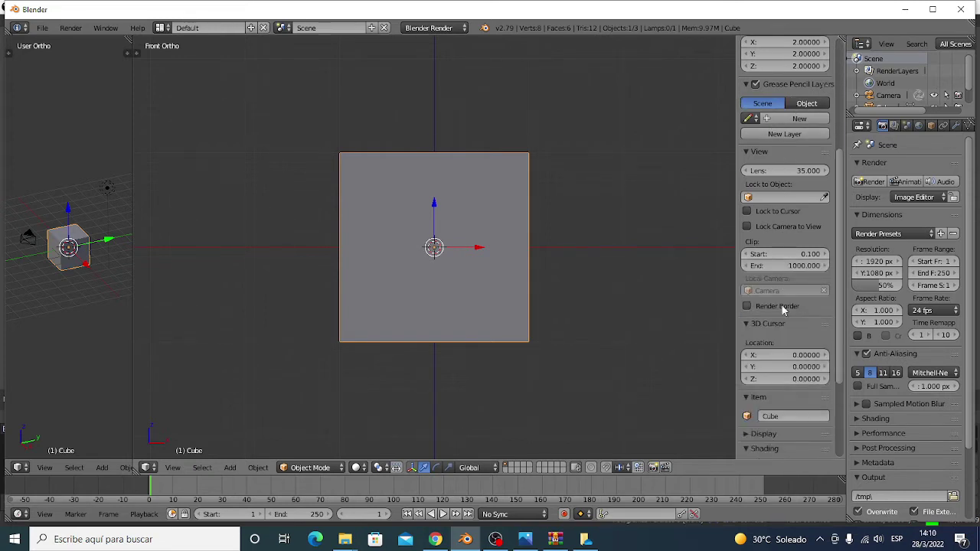
{"action": "scroll", "coordinate": [781, 310], "scroll_direction": "down", "scroll_amount": 4}
{"action": "scroll", "coordinate": [780, 310], "scroll_direction": "down", "scroll_amount": 1}
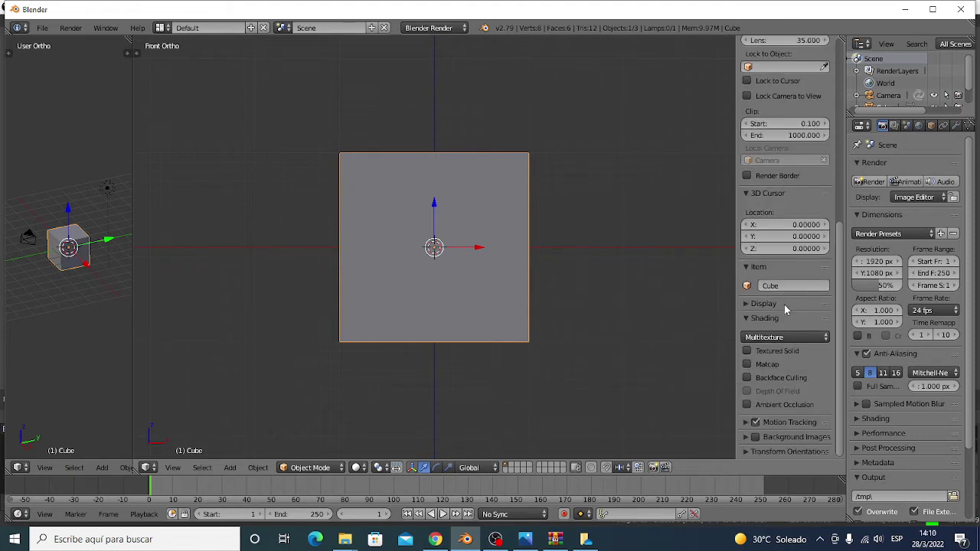
{"action": "left_click", "coordinate": [755, 438]}
{"action": "left_click", "coordinate": [745, 436]}
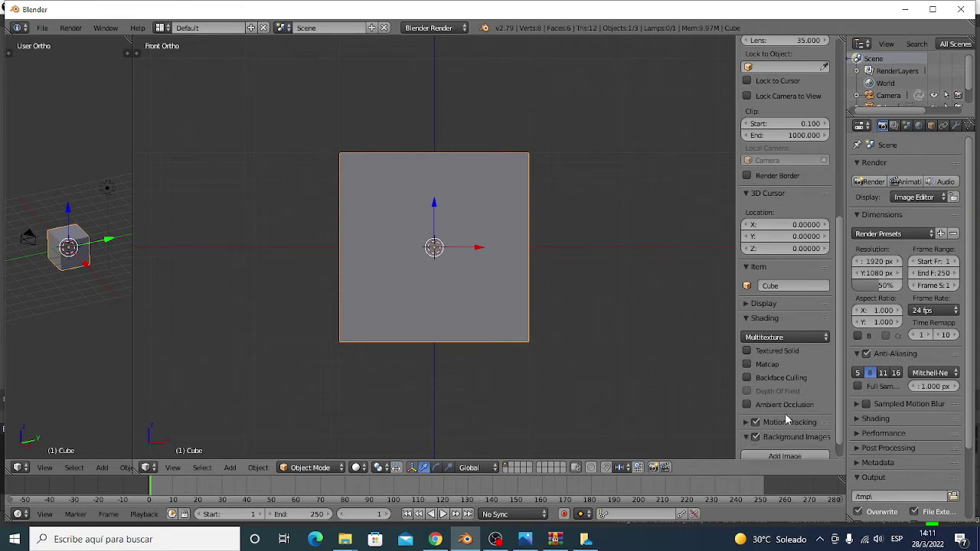
{"action": "scroll", "coordinate": [788, 410], "scroll_direction": "down", "scroll_amount": 1}
{"action": "left_click", "coordinate": [796, 433]}
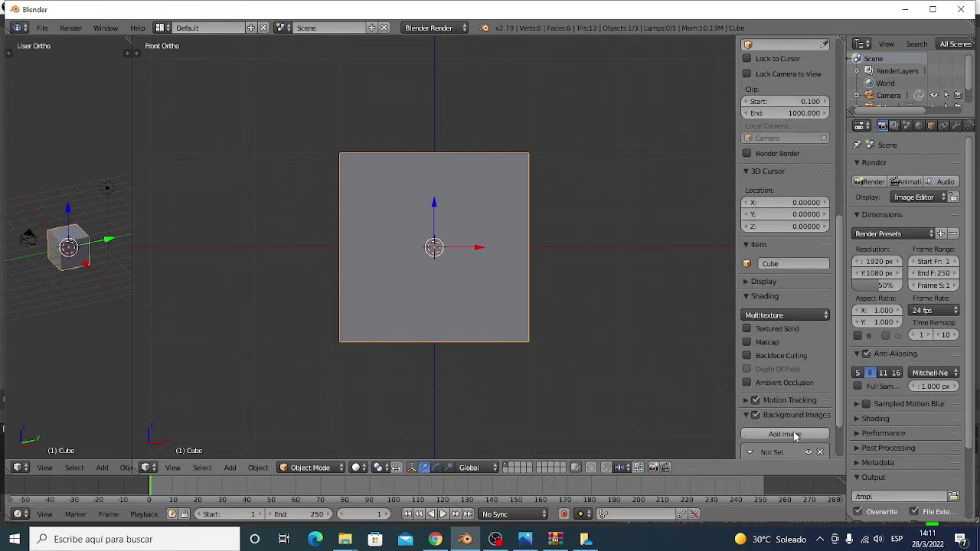
{"action": "scroll", "coordinate": [800, 384], "scroll_direction": "down", "scroll_amount": 3}
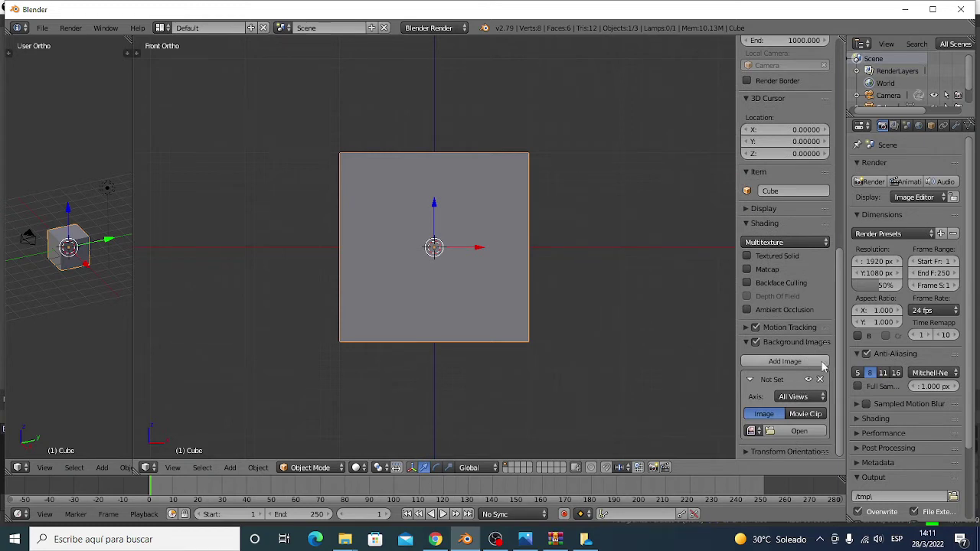
- Load GOKUF.jpg from the Downloads folder as the background image
{"action": "left_click", "coordinate": [800, 432]}
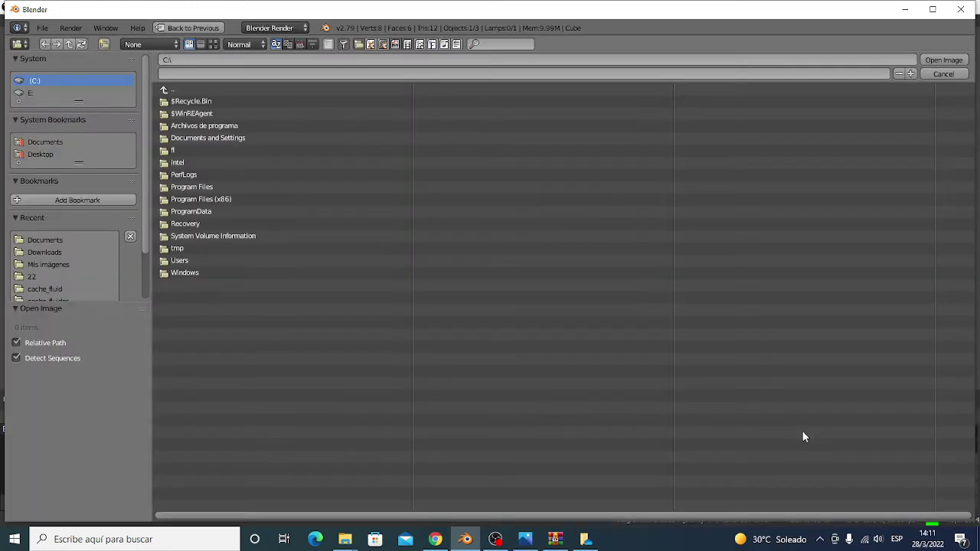
{"action": "left_click", "coordinate": [36, 252]}
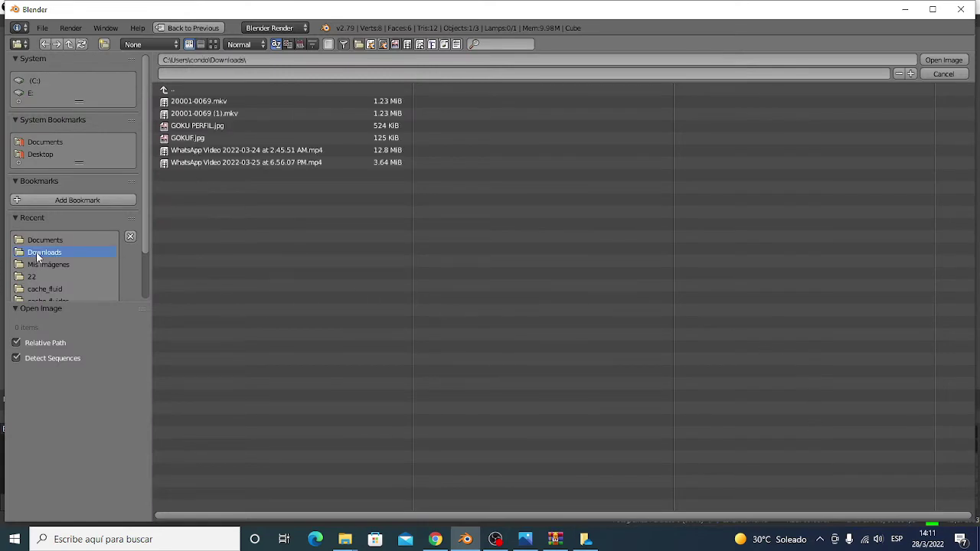
{"action": "double_click", "coordinate": [184, 139]}
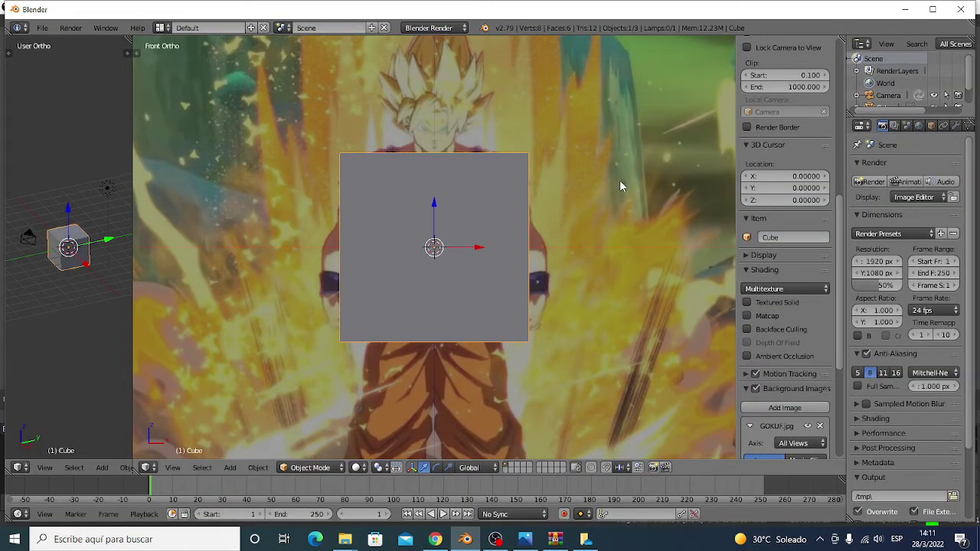
- Scale the cube down and move it about 0.41 units down Z over Goku's torso
{"action": "key", "text": "s"}
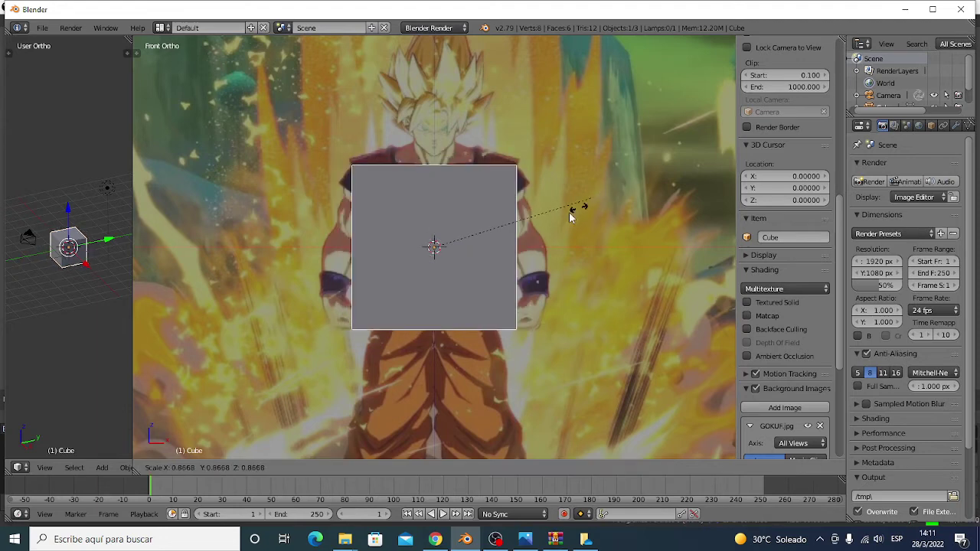
{"action": "left_click", "coordinate": [506, 224]}
{"action": "key", "text": "g"}
{"action": "key", "text": "z"}
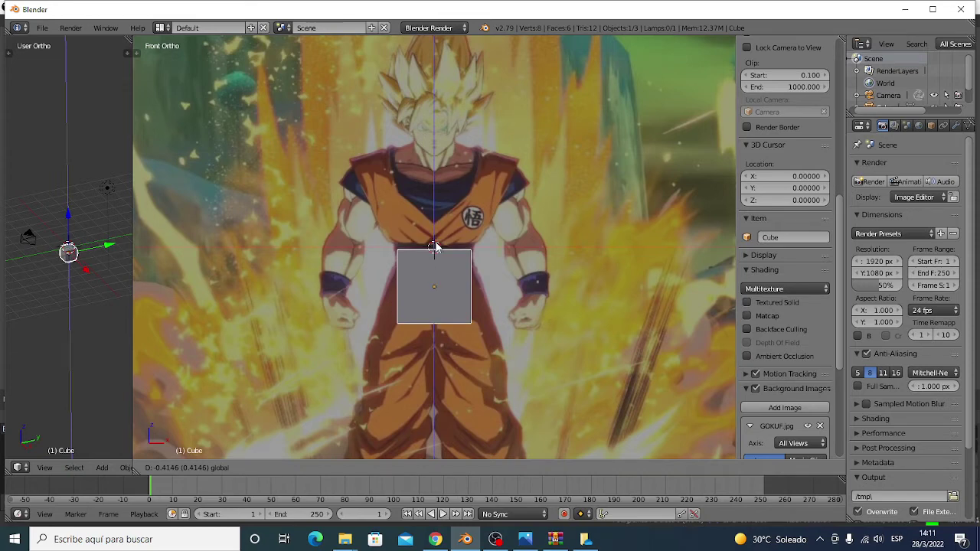
{"action": "left_click", "coordinate": [434, 247]}
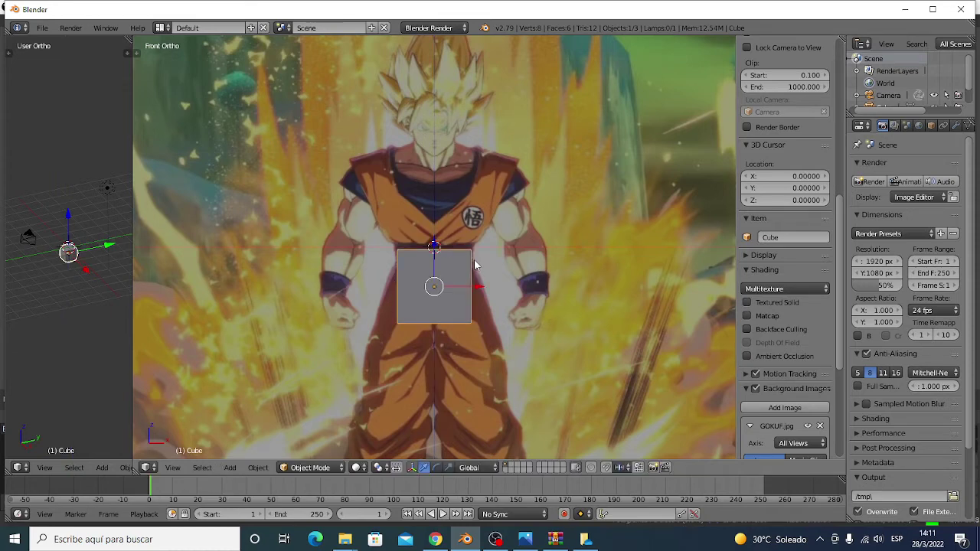
- Cancel a further resize and widen the User Ortho view
{"action": "key", "text": "s"}
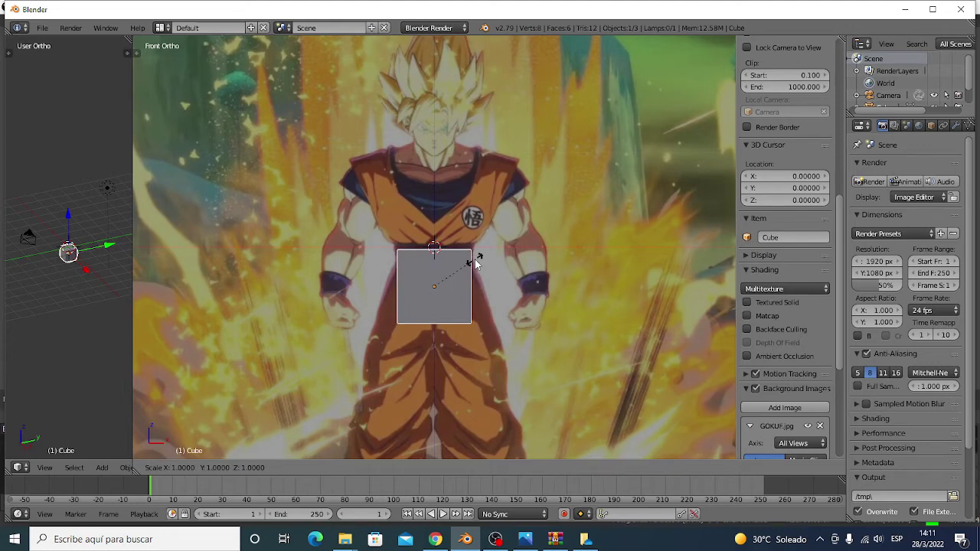
{"action": "right_click", "coordinate": [475, 263]}
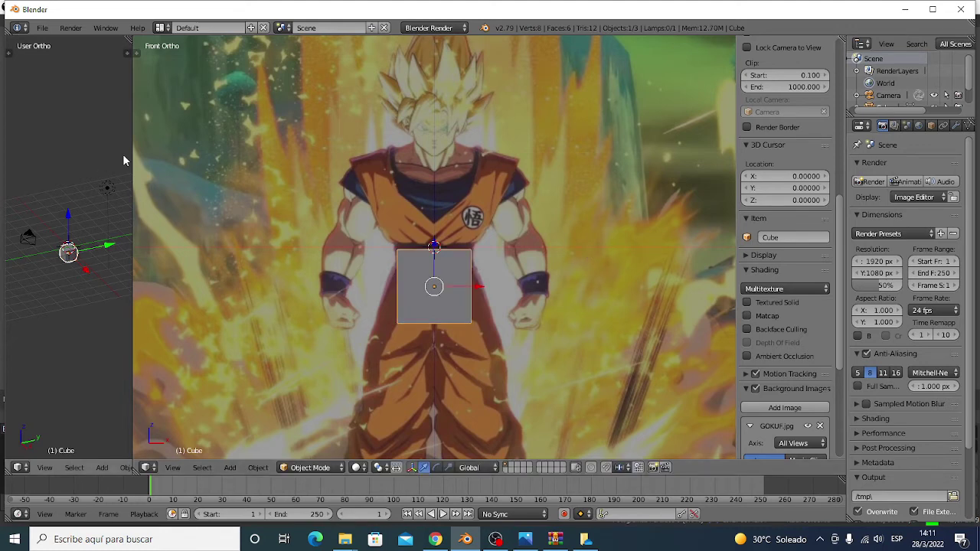
{"action": "left_click_drag", "start_coordinate": [132, 154], "coordinate": [338, 158]}
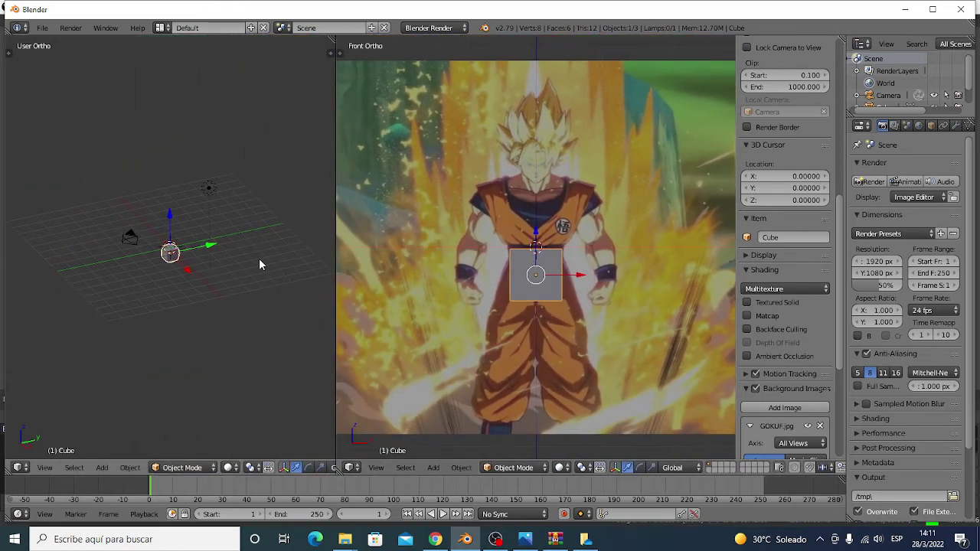
- Show the left view's properties sidebar and expand its Background Images section
{"action": "key", "text": "n"}
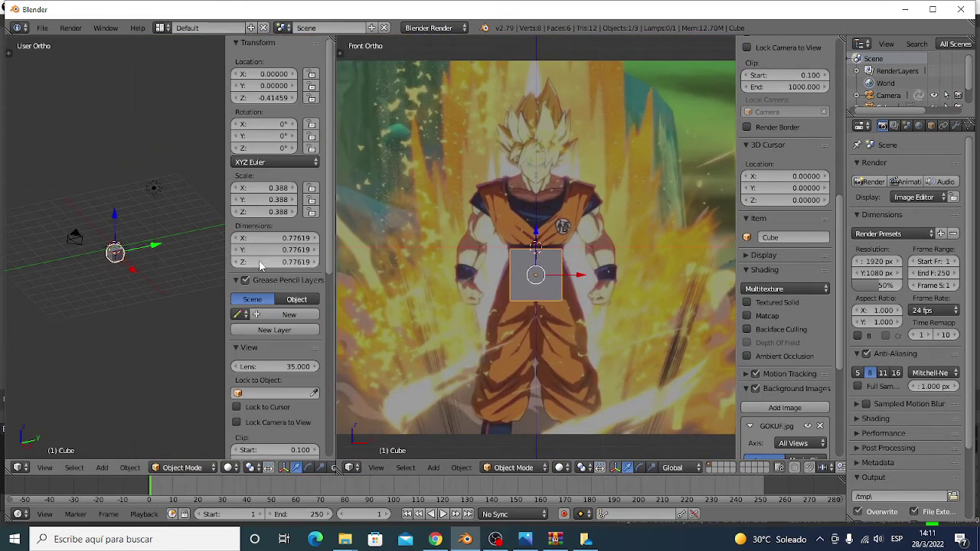
{"action": "scroll", "coordinate": [262, 304], "scroll_direction": "down", "scroll_amount": 2}
{"action": "scroll", "coordinate": [262, 303], "scroll_direction": "down", "scroll_amount": 2}
{"action": "scroll", "coordinate": [260, 301], "scroll_direction": "down", "scroll_amount": 2}
{"action": "scroll", "coordinate": [260, 302], "scroll_direction": "down", "scroll_amount": 2}
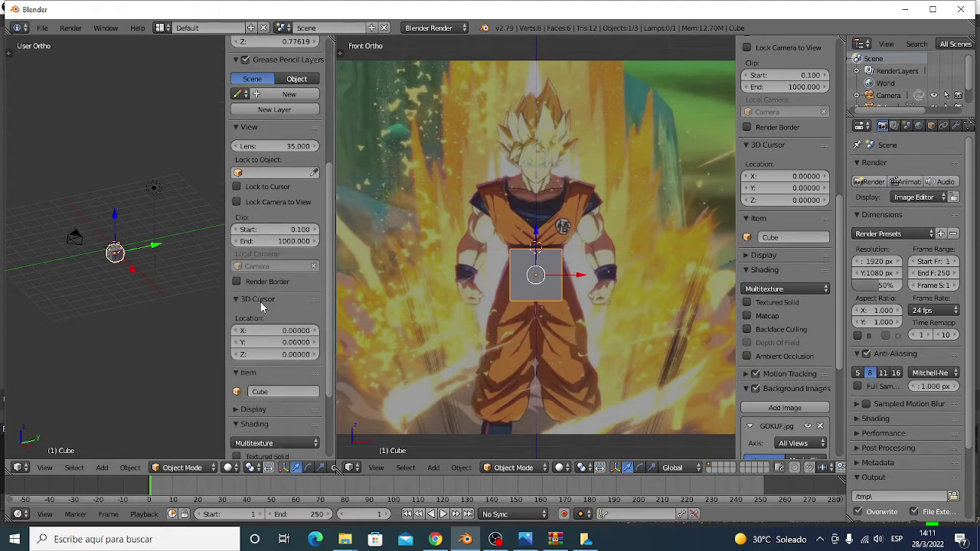
{"action": "scroll", "coordinate": [261, 307], "scroll_direction": "down", "scroll_amount": 2}
{"action": "scroll", "coordinate": [260, 303], "scroll_direction": "down", "scroll_amount": 1}
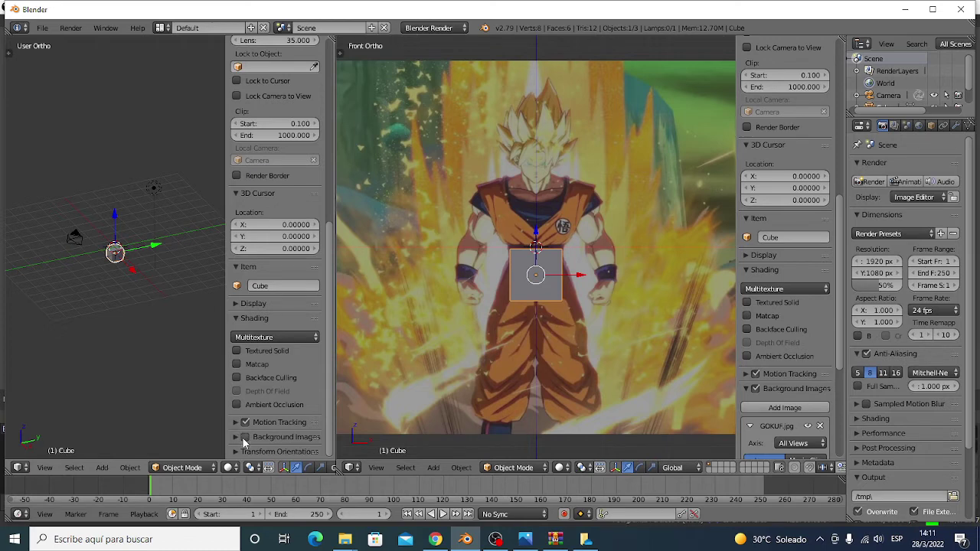
{"action": "left_click", "coordinate": [275, 436]}
- Add a new background image slot, leaving it empty after closing the file browser
{"action": "scroll", "coordinate": [283, 402], "scroll_direction": "down", "scroll_amount": 3}
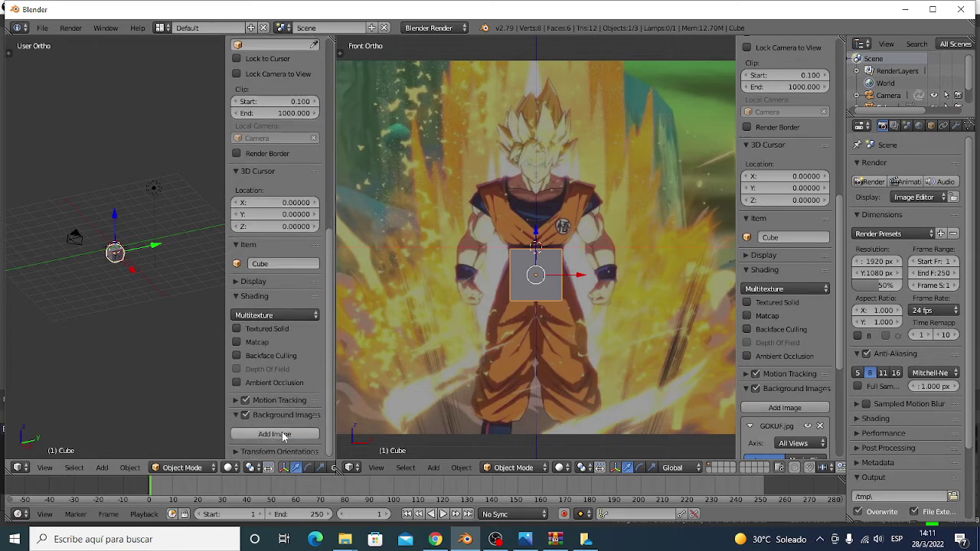
{"action": "left_click", "coordinate": [283, 434]}
{"action": "scroll", "coordinate": [289, 402], "scroll_direction": "down", "scroll_amount": 5}
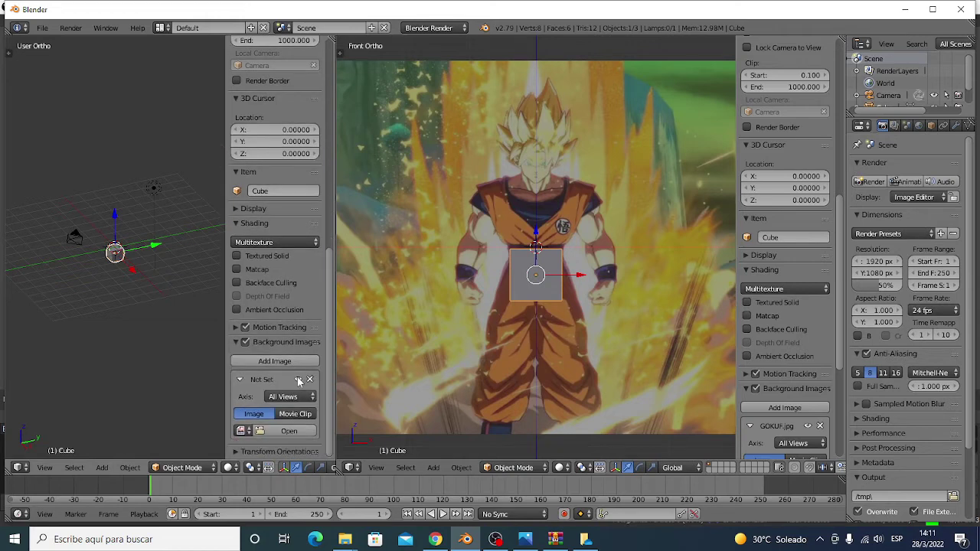
{"action": "left_click", "coordinate": [285, 432]}
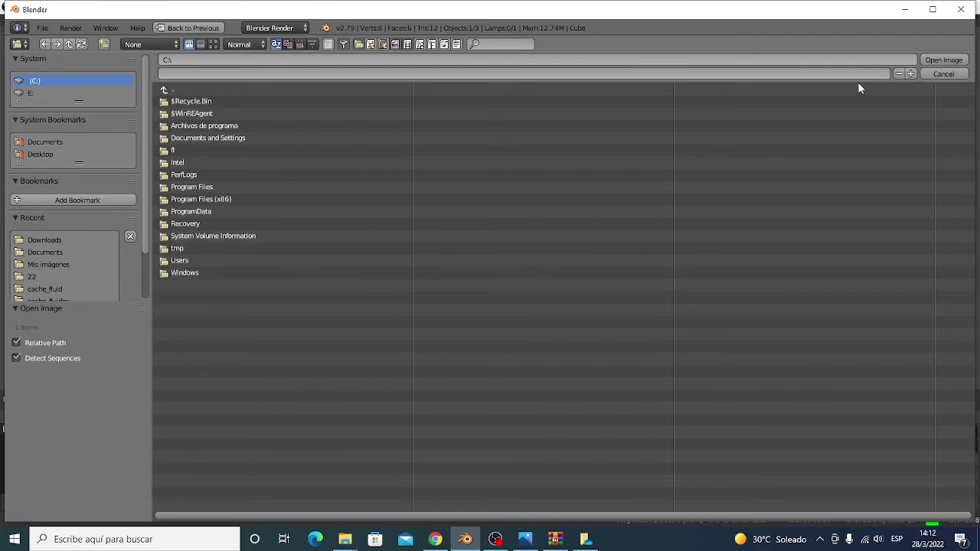
{"action": "left_click", "coordinate": [943, 74]}
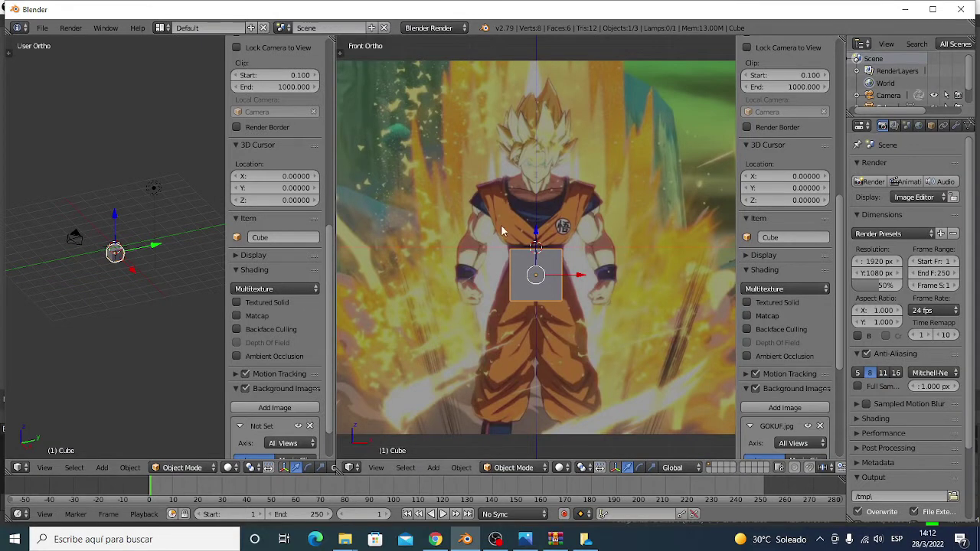
{"action": "scroll", "coordinate": [291, 380], "scroll_direction": "down", "scroll_amount": 2}
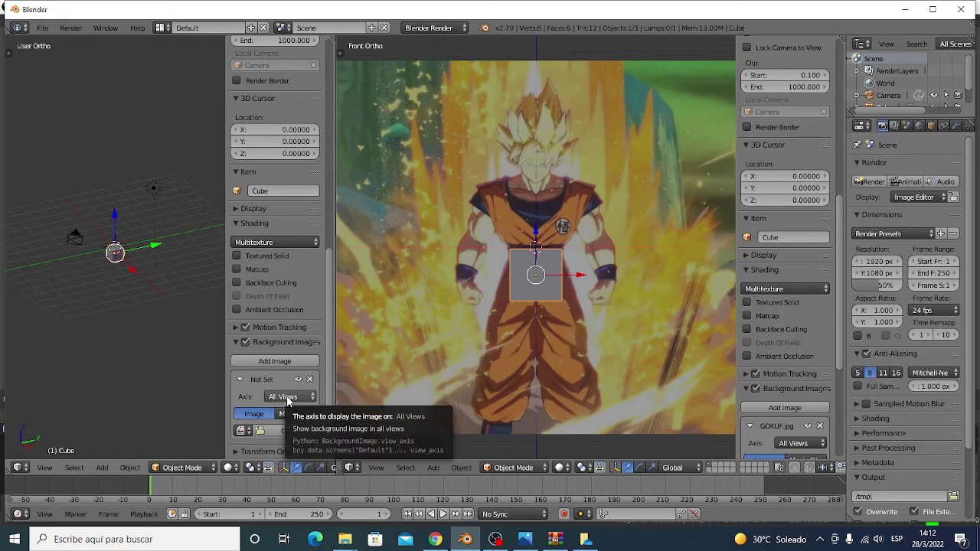
- Set the empty slot's Axis to Right, switch the left view to Right Ortho, nudge the cube
{"action": "left_click", "coordinate": [287, 397]}
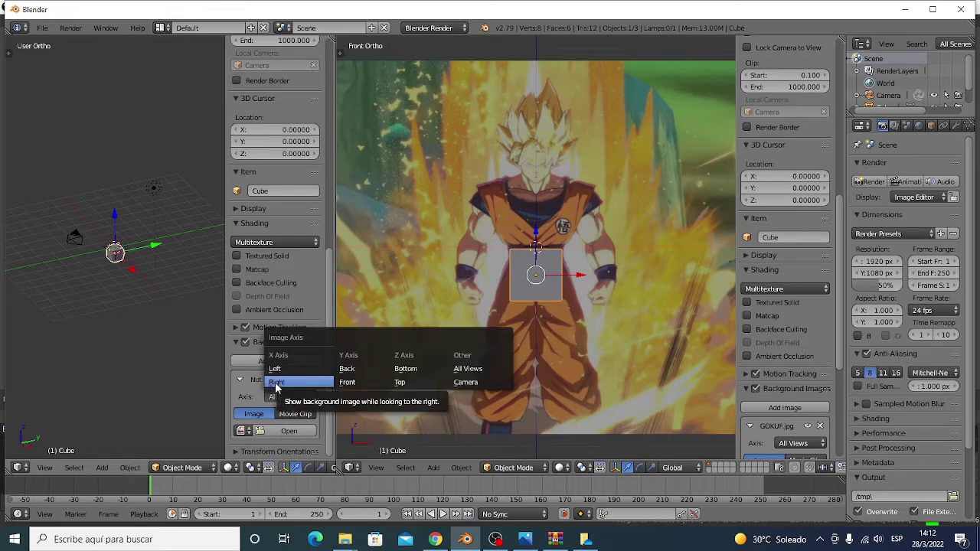
{"action": "left_click", "coordinate": [277, 383]}
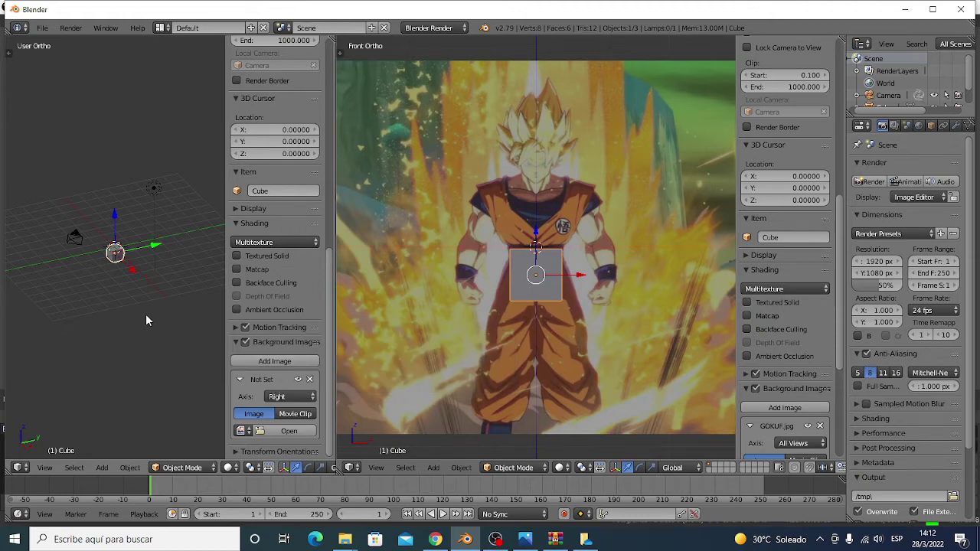
{"action": "key", "text": "KP_3"}
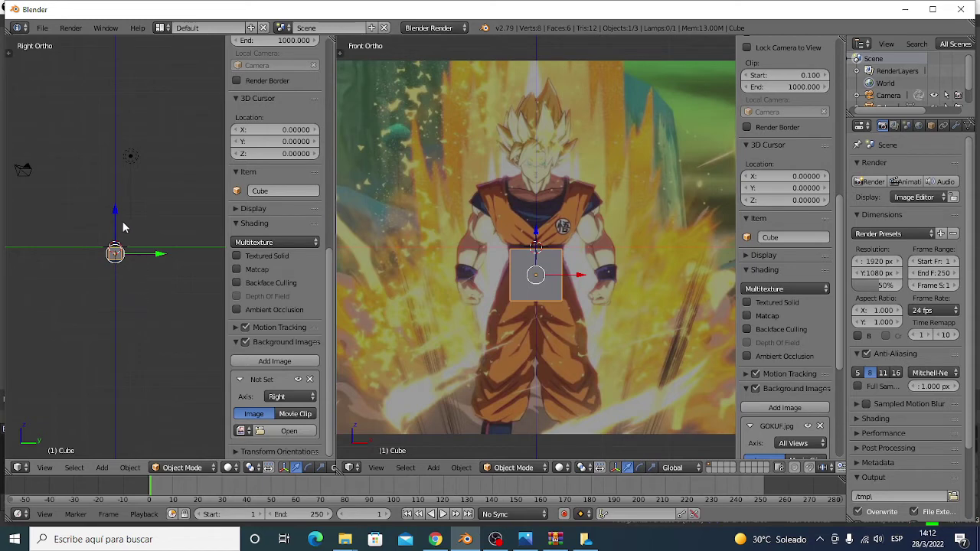
{"action": "key", "text": "g"}
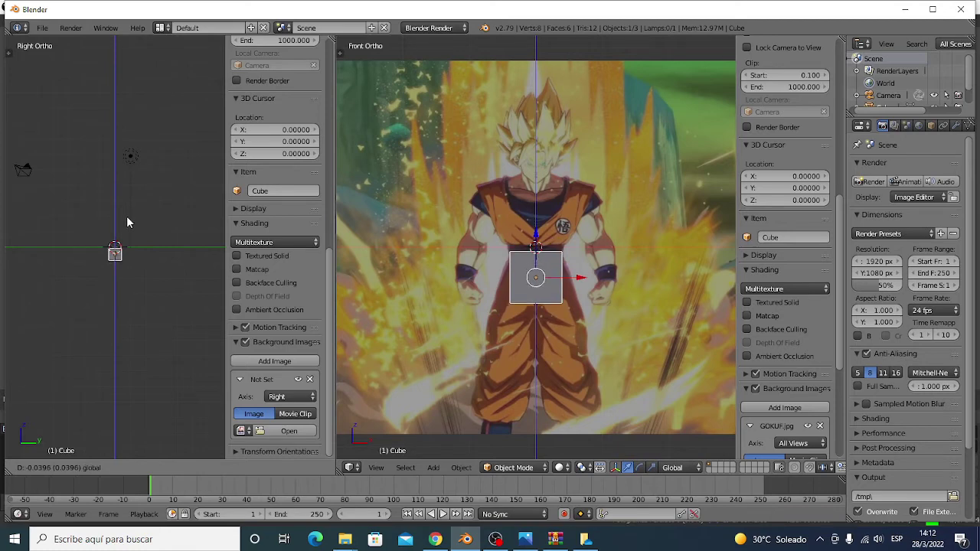
{"action": "left_click", "coordinate": [127, 222]}
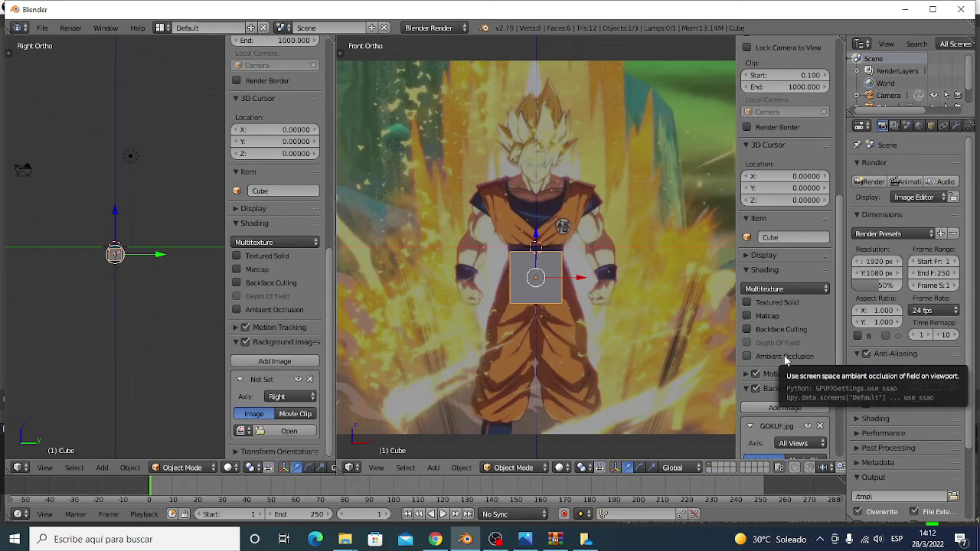
- Set the GOKUF.jpg background's Axis to Front
{"action": "scroll", "coordinate": [785, 360], "scroll_direction": "down", "scroll_amount": 1}
{"action": "scroll", "coordinate": [785, 360], "scroll_direction": "down", "scroll_amount": 1}
{"action": "left_click", "coordinate": [793, 395]}
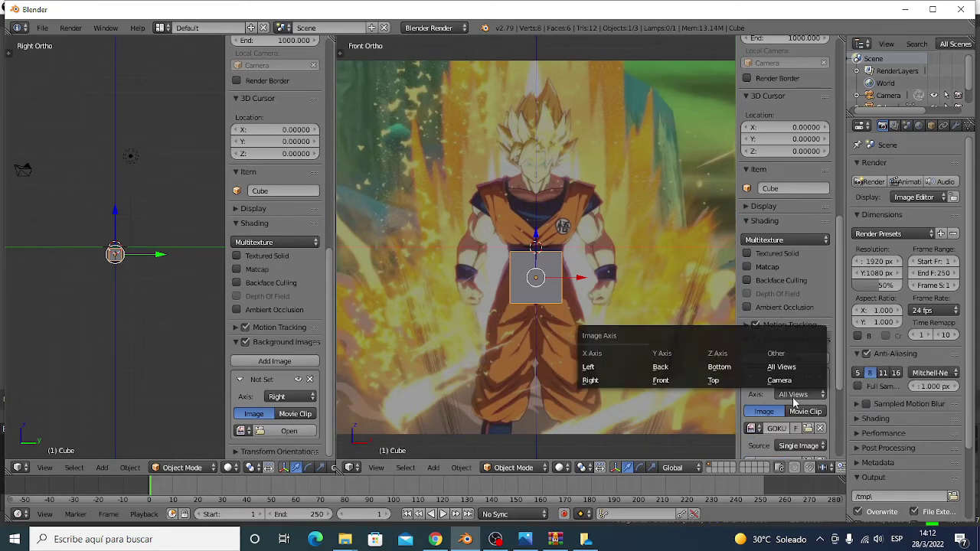
{"action": "left_click", "coordinate": [670, 379]}
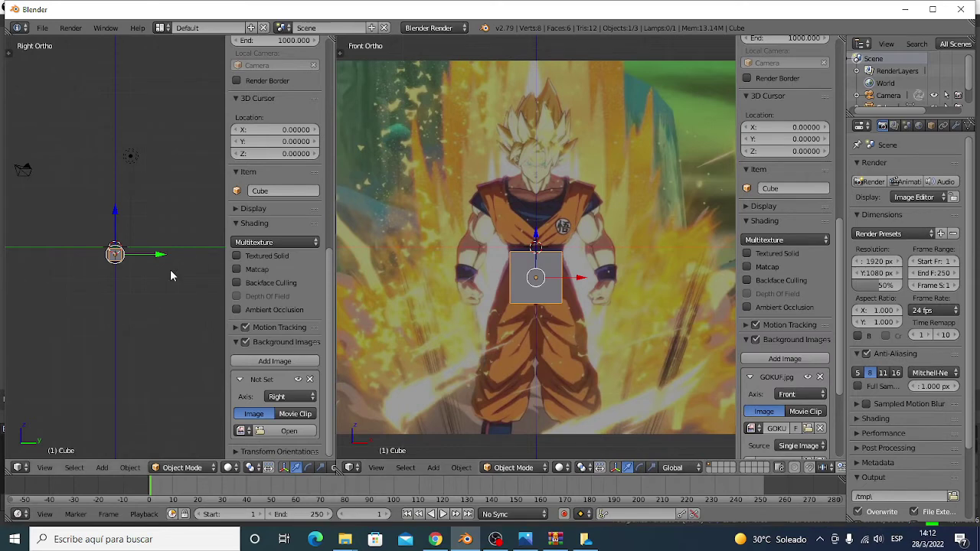
- Load GOKU PERFIL.jpg from Downloads into the empty background image slot
{"action": "left_click", "coordinate": [287, 432]}
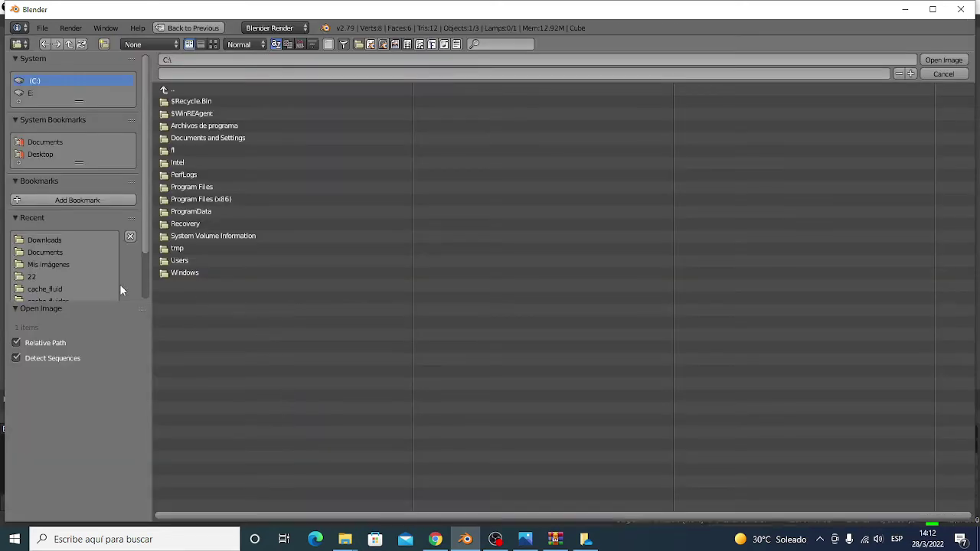
{"action": "left_click", "coordinate": [54, 240]}
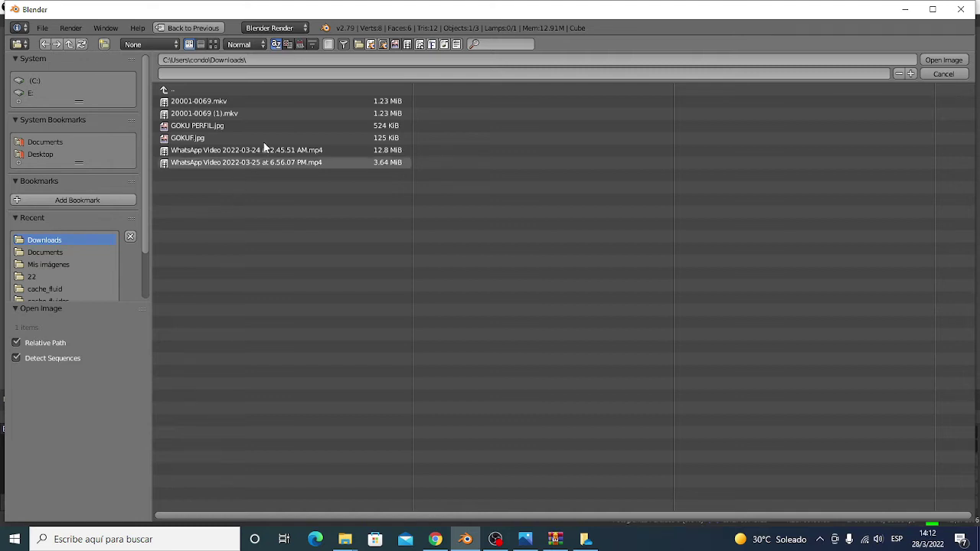
{"action": "left_click", "coordinate": [193, 127]}
{"action": "double_click", "coordinate": [193, 128]}
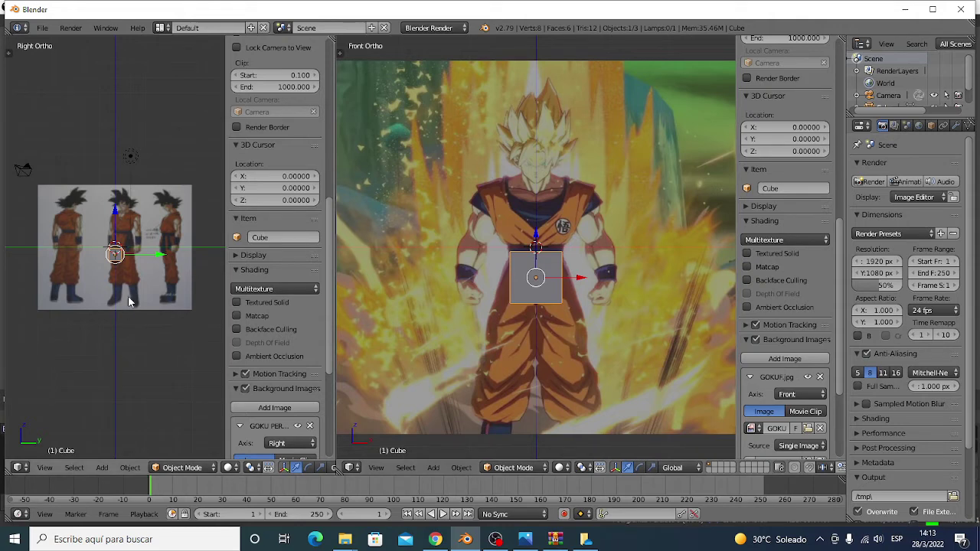
{"action": "scroll", "coordinate": [128, 296], "scroll_direction": "up", "scroll_amount": 2}
{"action": "scroll", "coordinate": [128, 296], "scroll_direction": "up", "scroll_amount": 1}
{"action": "scroll", "coordinate": [128, 295], "scroll_direction": "up", "scroll_amount": 1}
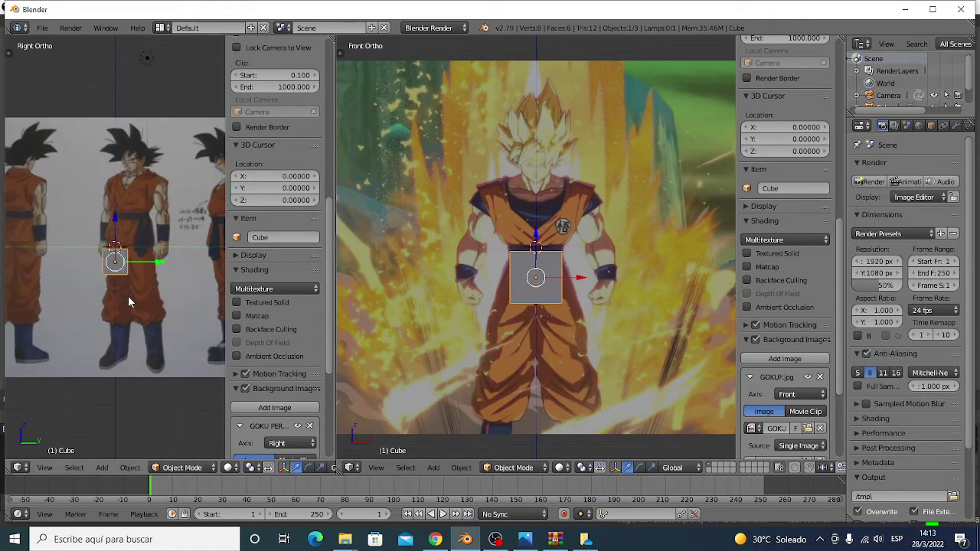
{"action": "scroll", "coordinate": [128, 300], "scroll_direction": "down", "scroll_amount": 2}
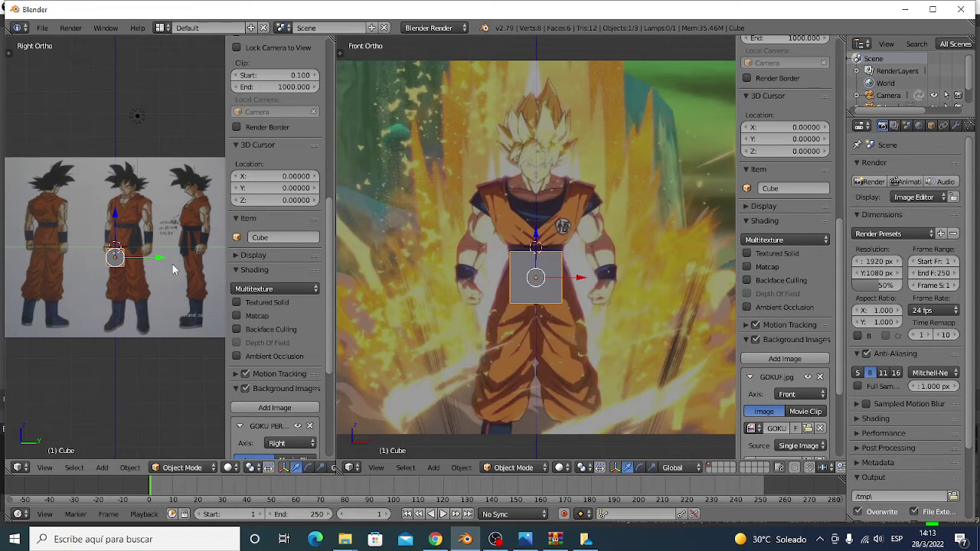
{"action": "scroll", "coordinate": [281, 324], "scroll_direction": "down", "scroll_amount": 3}
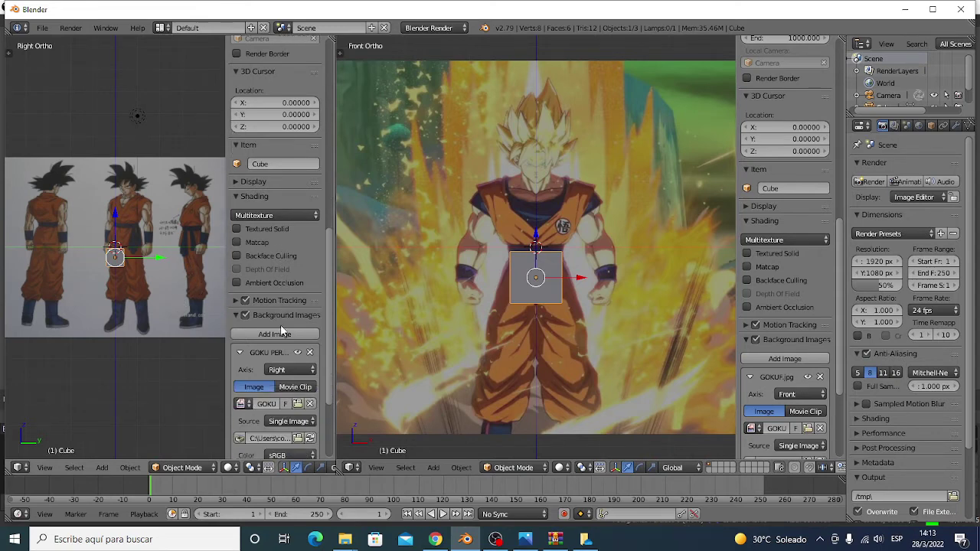
{"action": "scroll", "coordinate": [280, 325], "scroll_direction": "down", "scroll_amount": 2}
{"action": "scroll", "coordinate": [291, 321], "scroll_direction": "down", "scroll_amount": 2}
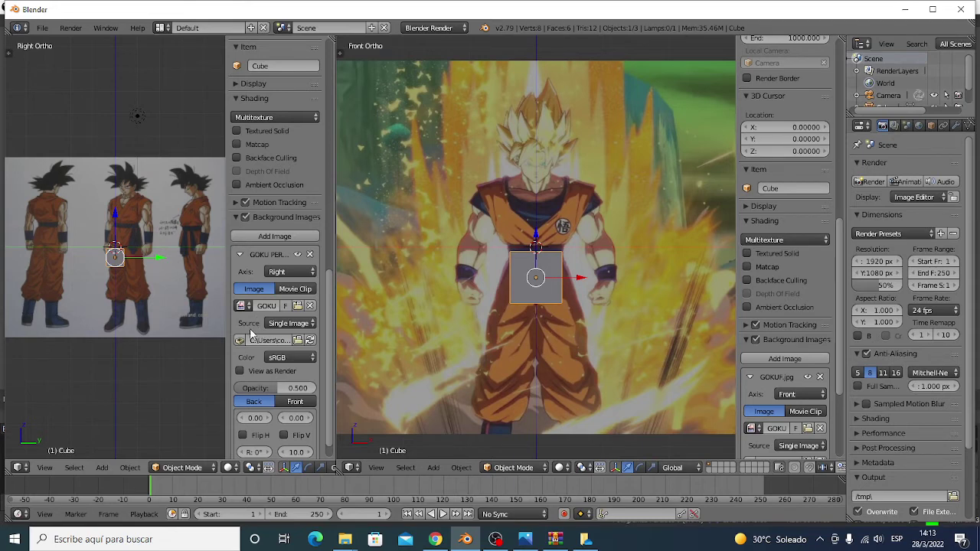
{"action": "scroll", "coordinate": [255, 327], "scroll_direction": "down", "scroll_amount": 1}
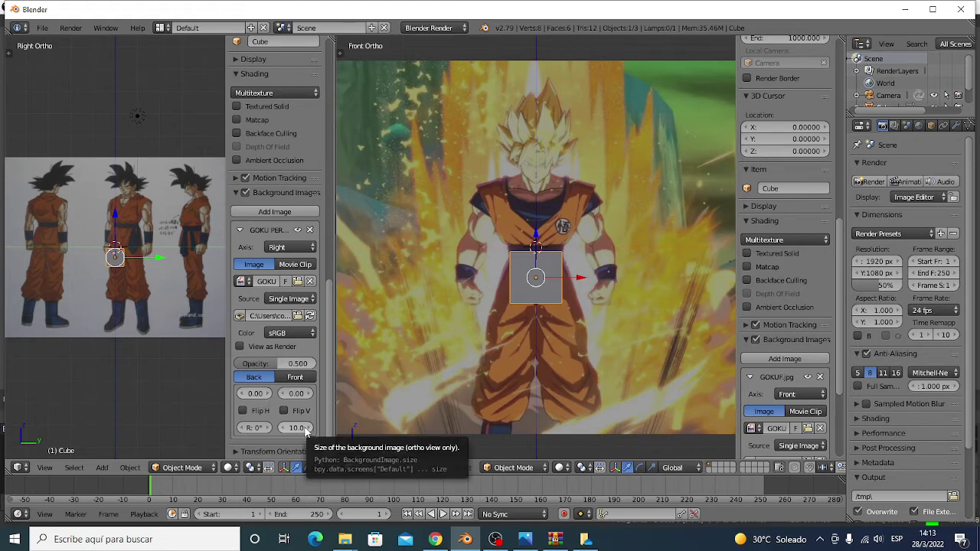
- Roughly resize and shift the side reference image toward the cube using its Size and X/Y fields
{"action": "mouse_move", "coordinate": [304, 432]}
{"action": "left_mouse_down"}
{"action": "mouse_move", "coordinate": [275, 433]}
{"action": "mouse_move", "coordinate": [305, 433]}
{"action": "left_mouse_up"}
{"action": "type", "text": "3.4"}
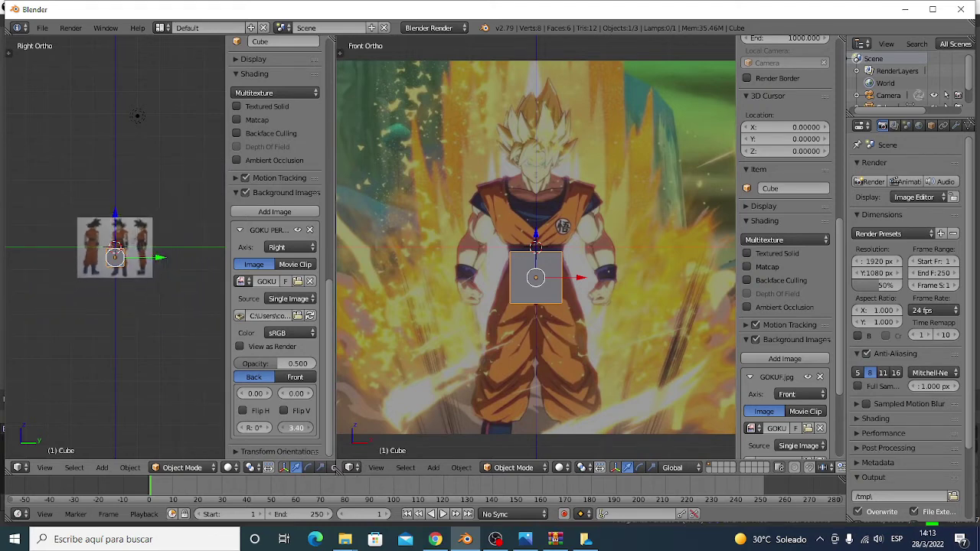
{"action": "scroll", "coordinate": [149, 310], "scroll_direction": "up", "scroll_amount": 3}
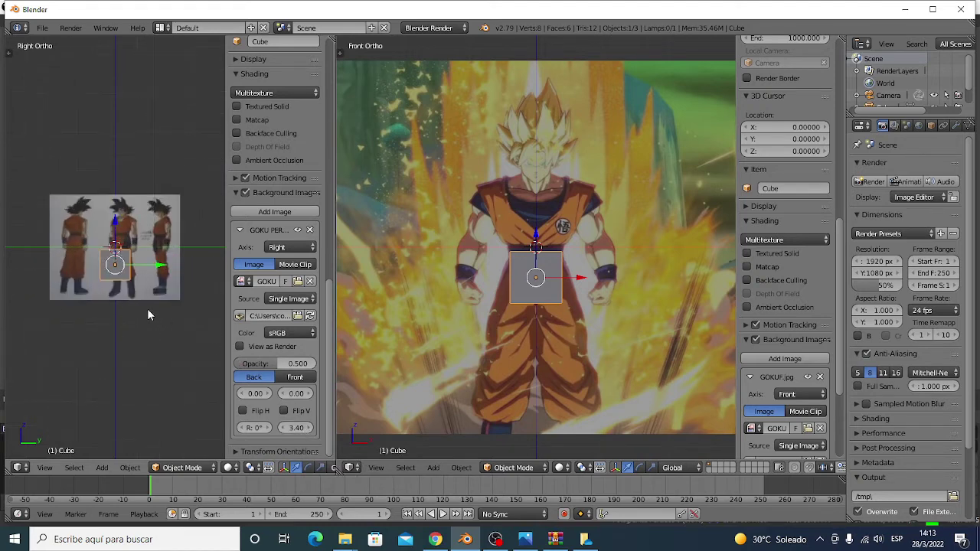
{"action": "scroll", "coordinate": [147, 308], "scroll_direction": "up", "scroll_amount": 4}
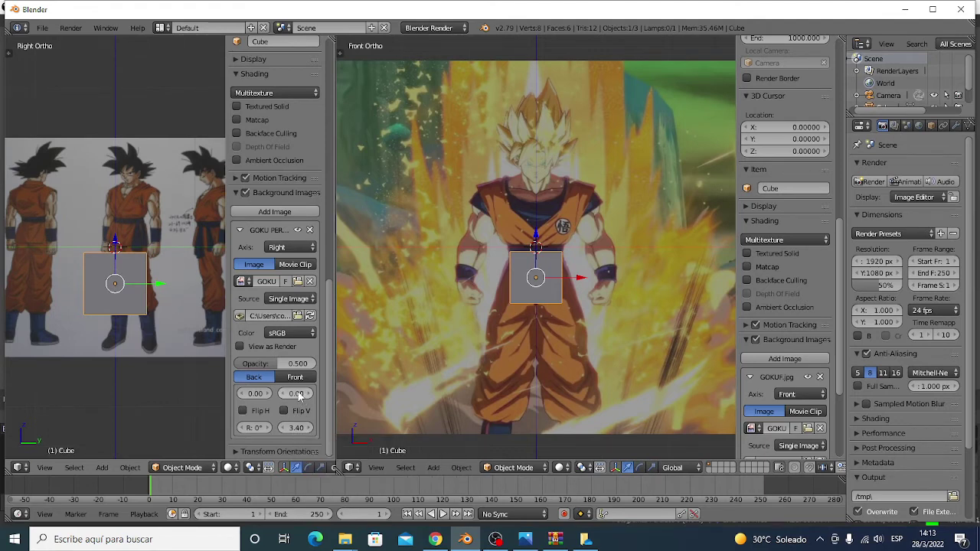
{"action": "mouse_move", "coordinate": [295, 394]}
{"action": "left_mouse_down"}
{"action": "mouse_move", "coordinate": [264, 394]}
{"action": "mouse_move", "coordinate": [296, 395]}
{"action": "left_mouse_up"}
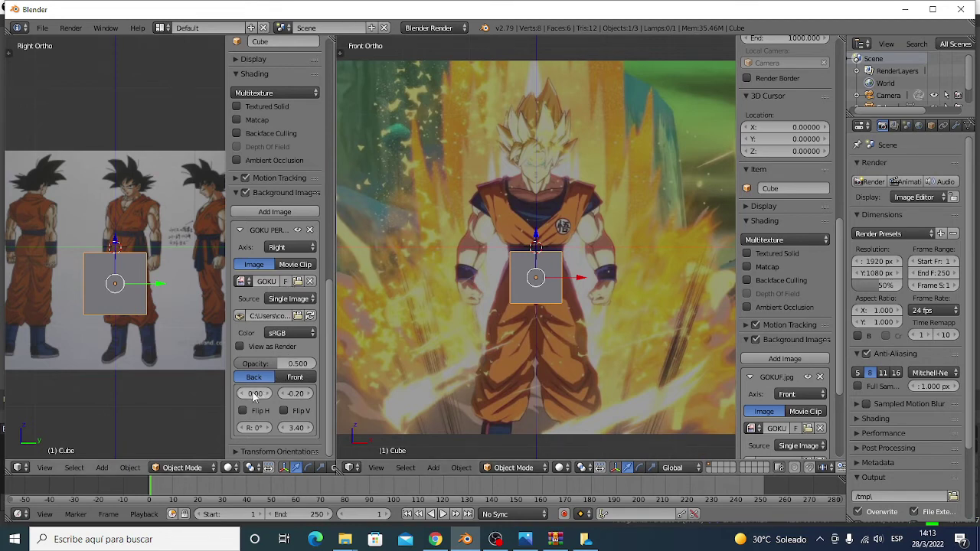
{"action": "left_click_drag", "start_coordinate": [255, 393], "coordinate": [183, 393]}
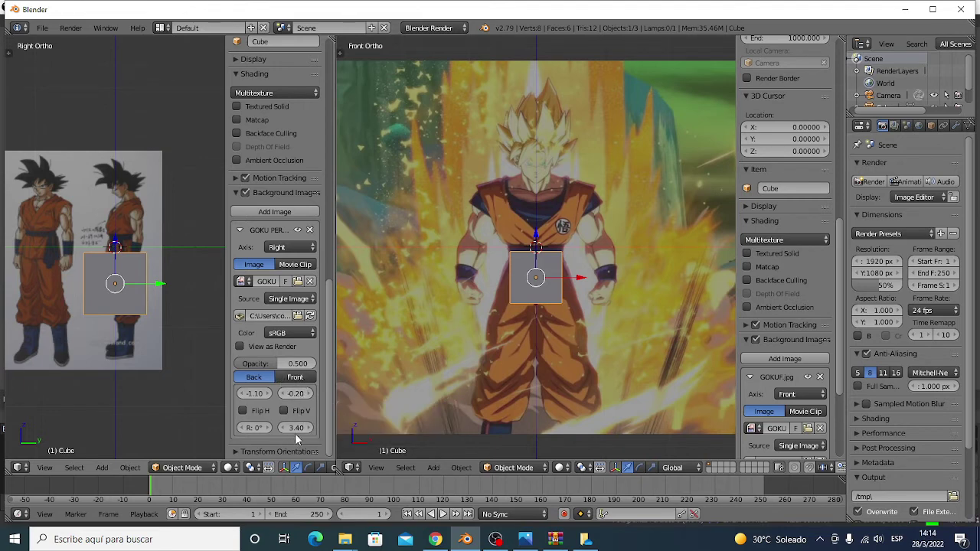
{"action": "left_click_drag", "start_coordinate": [297, 427], "coordinate": [360, 427]}
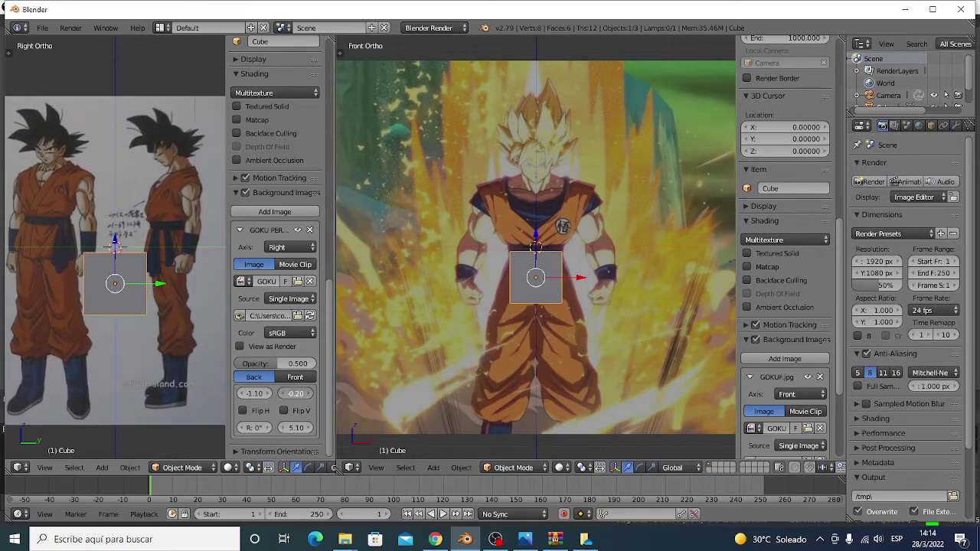
{"action": "mouse_move", "coordinate": [297, 393]}
{"action": "left_mouse_down"}
{"action": "mouse_move", "coordinate": [209, 393]}
{"action": "mouse_move", "coordinate": [254, 394]}
{"action": "left_mouse_up"}
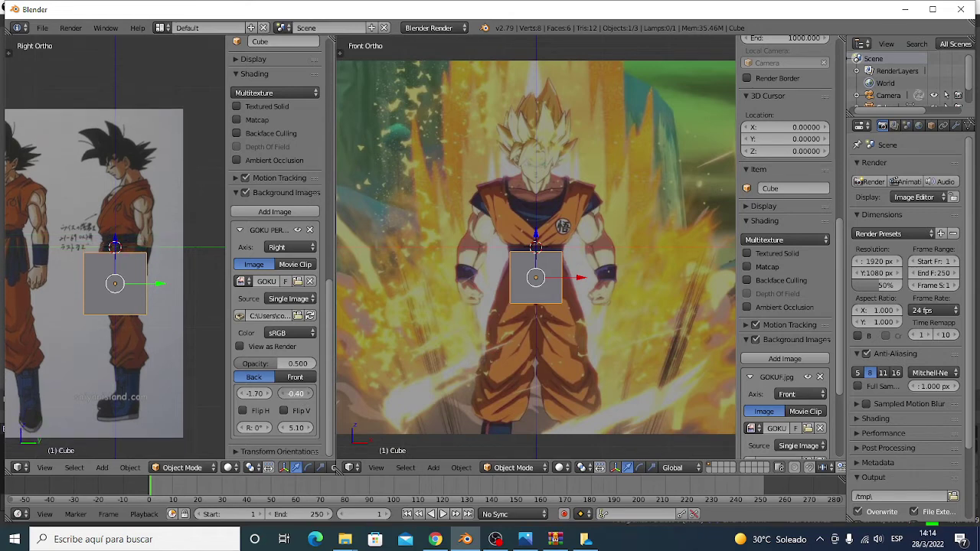
{"action": "left_click_drag", "start_coordinate": [295, 393], "coordinate": [280, 393]}
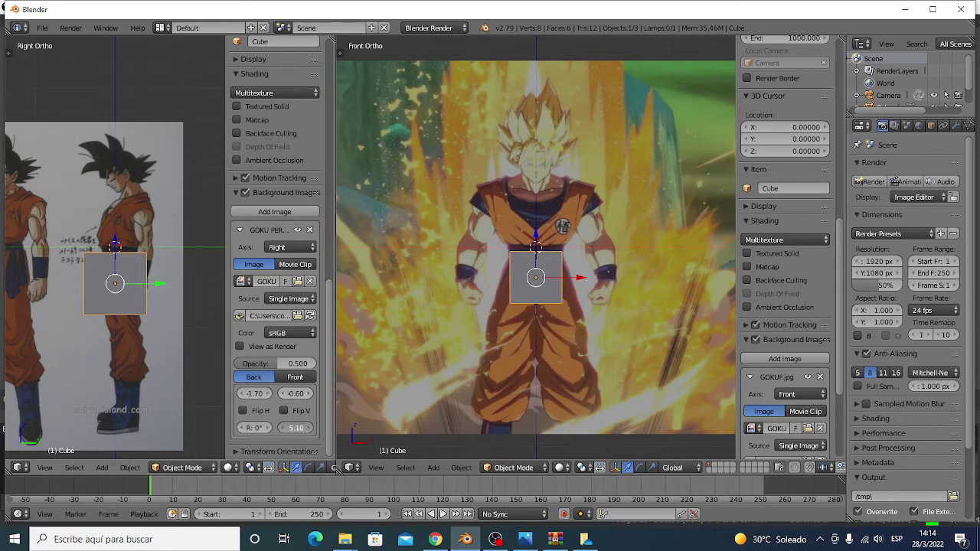
- Fine-tune the side reference to size 6.50, offset X -2.10, Y -0.70, then widen the side view
{"action": "left_click_drag", "start_coordinate": [296, 427], "coordinate": [300, 430]}
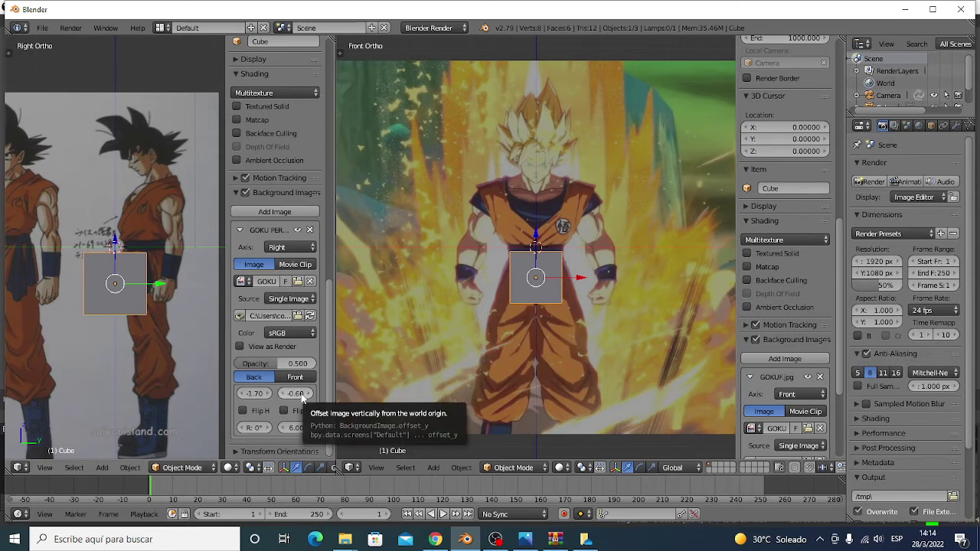
{"action": "left_click_drag", "start_coordinate": [301, 397], "coordinate": [300, 397]}
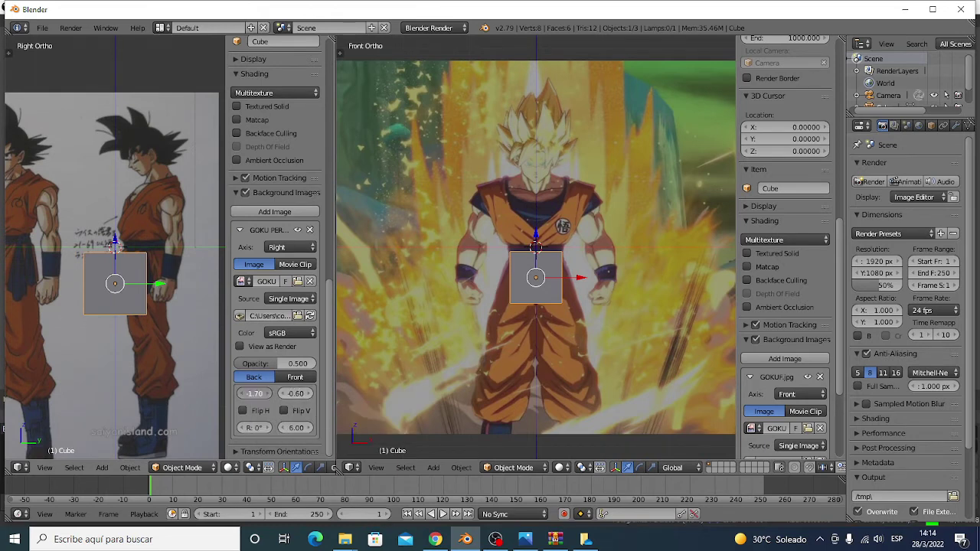
{"action": "mouse_move", "coordinate": [255, 393]}
{"action": "left_mouse_down"}
{"action": "mouse_move", "coordinate": [229, 393]}
{"action": "mouse_move", "coordinate": [260, 394]}
{"action": "left_mouse_up"}
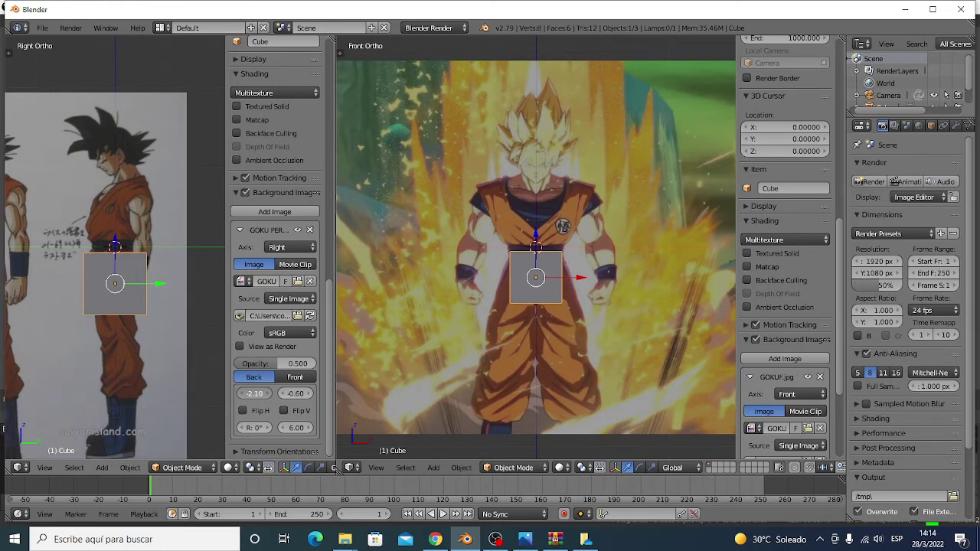
{"action": "left_click_drag", "start_coordinate": [255, 393], "coordinate": [255, 395]}
{"action": "left_click_drag", "start_coordinate": [296, 427], "coordinate": [314, 427]}
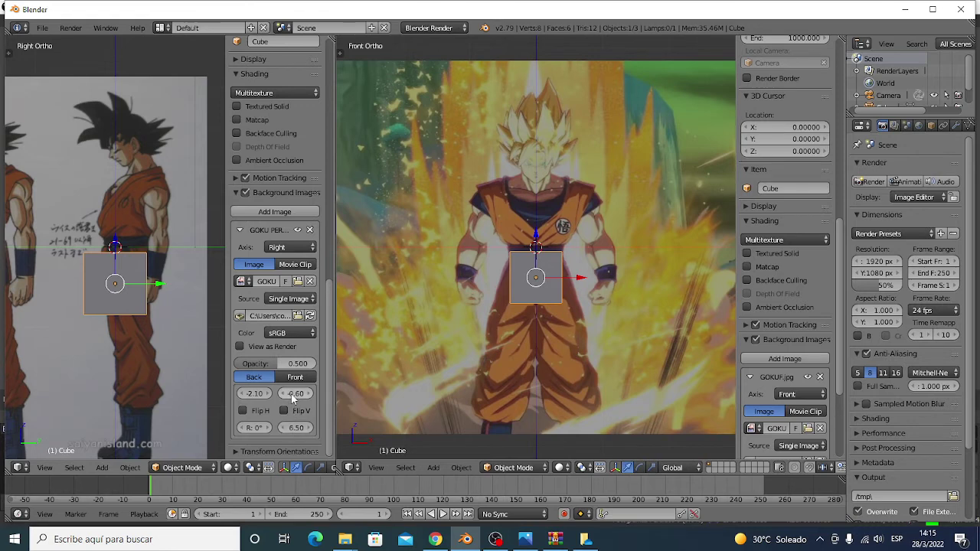
{"action": "left_click_drag", "start_coordinate": [296, 392], "coordinate": [289, 393]}
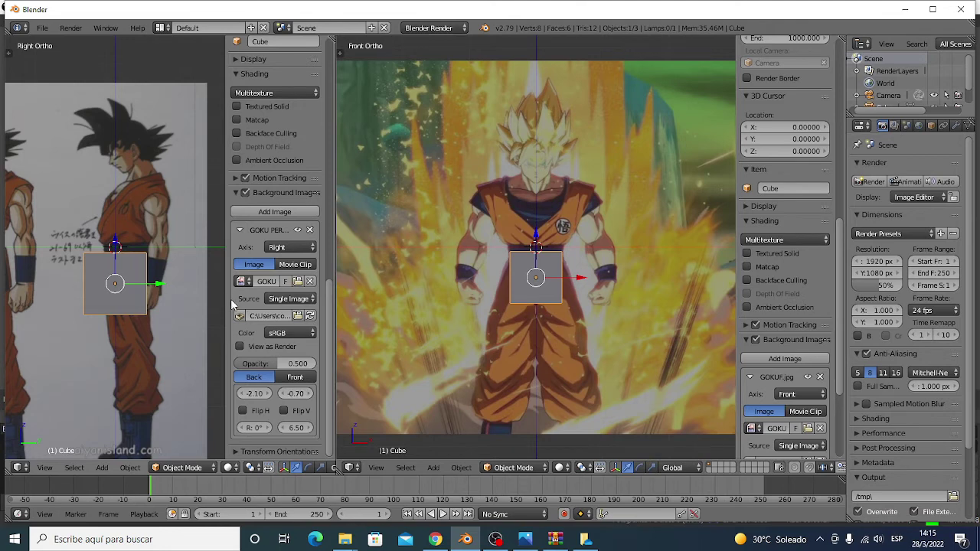
{"action": "left_click_drag", "start_coordinate": [335, 315], "coordinate": [606, 315]}
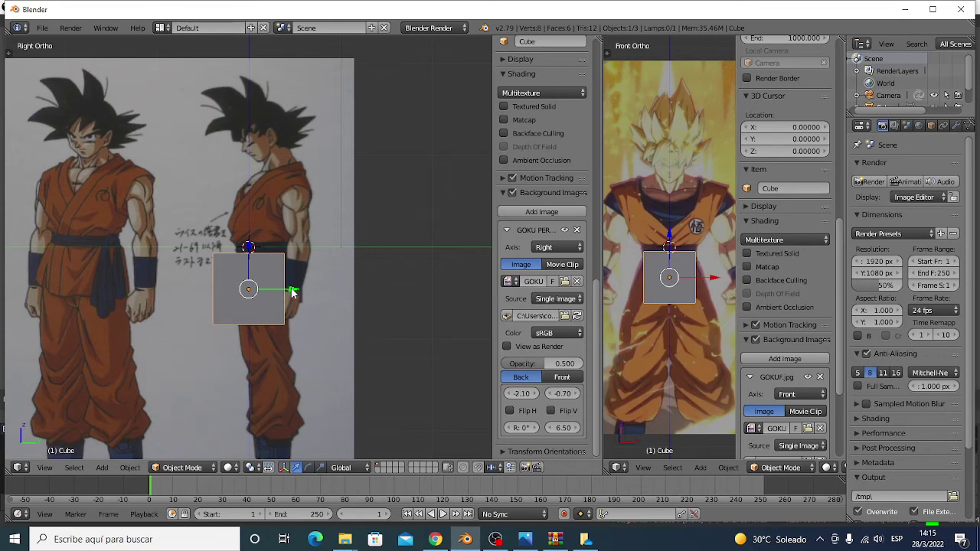
- Move the cube along Y onto Goku's side torso, zoom out, and widen the front view again
{"action": "left_click_drag", "start_coordinate": [292, 291], "coordinate": [308, 290]}
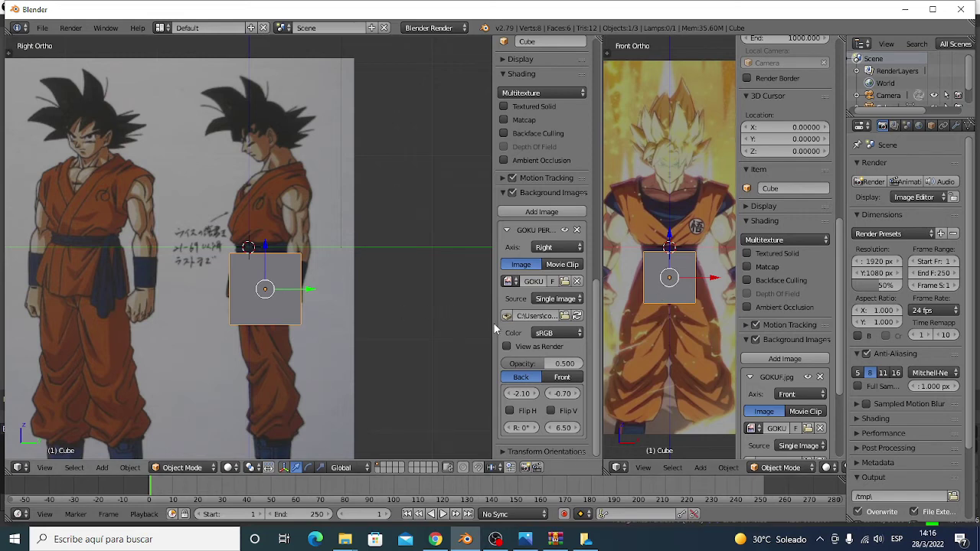
{"action": "scroll", "coordinate": [420, 295], "scroll_direction": "down", "scroll_amount": 2}
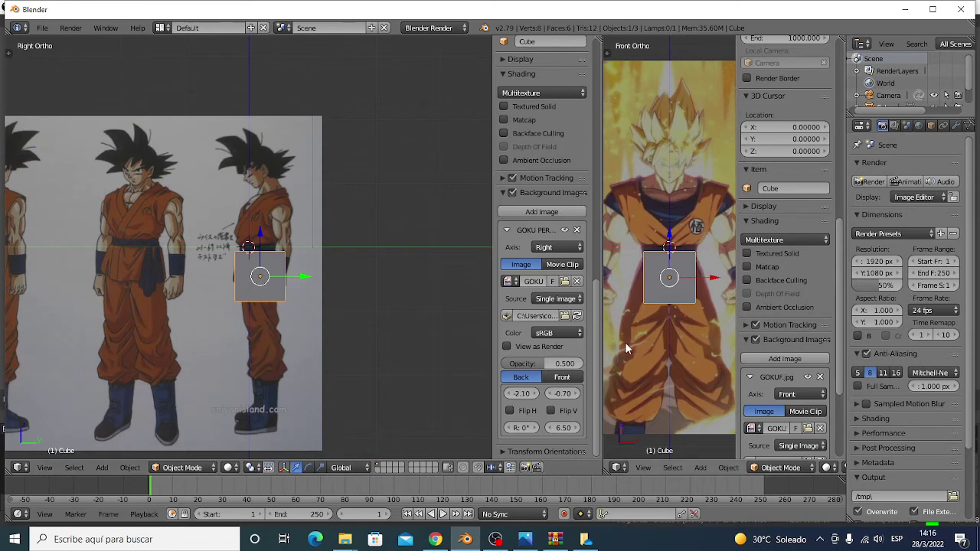
{"action": "scroll", "coordinate": [676, 348], "scroll_direction": "down", "scroll_amount": 2}
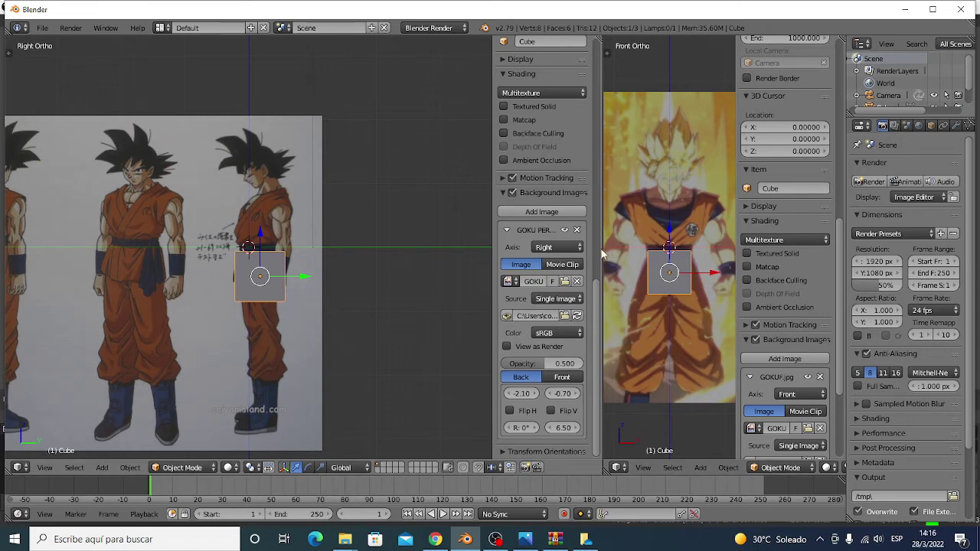
{"action": "left_click_drag", "start_coordinate": [603, 255], "coordinate": [280, 248]}
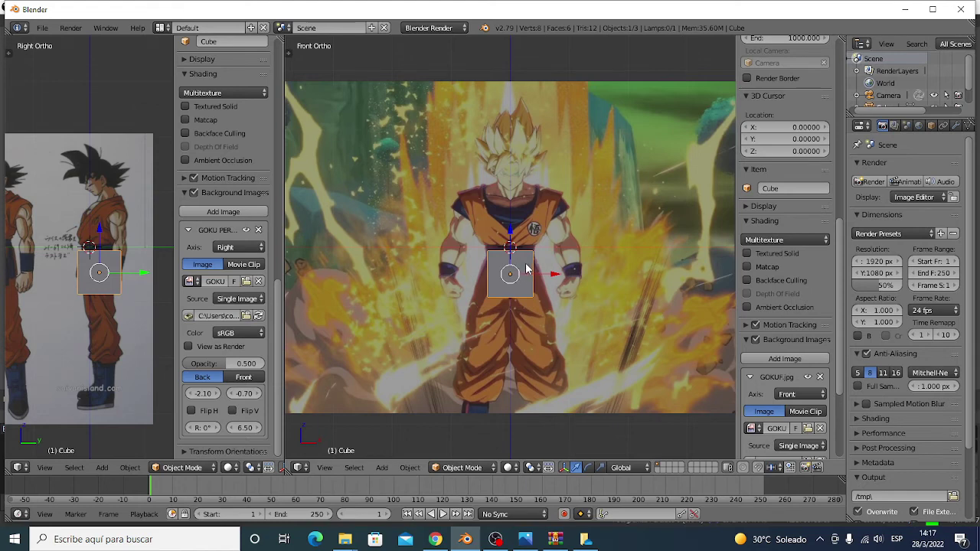
- Enter Edit Mode with face select, select the cube's top face, and return to Front view
{"action": "key", "text": "Tab"}
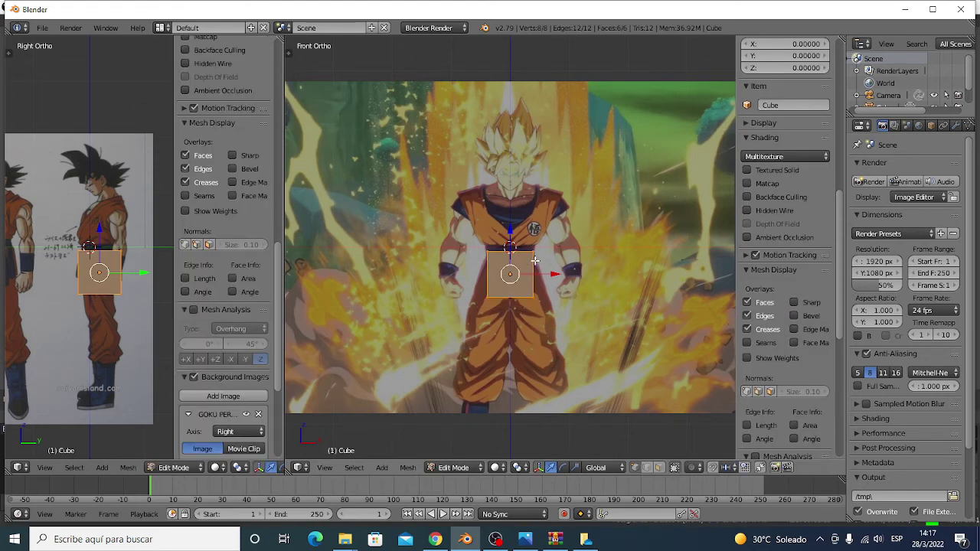
{"action": "middle_click_drag", "start_coordinate": [555, 249], "coordinate": [554, 280]}
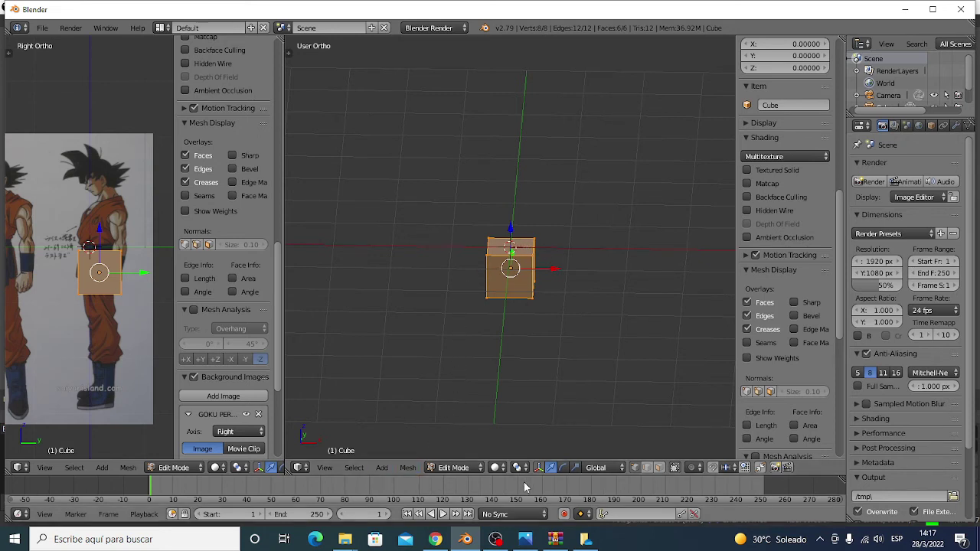
{"action": "left_click", "coordinate": [659, 468]}
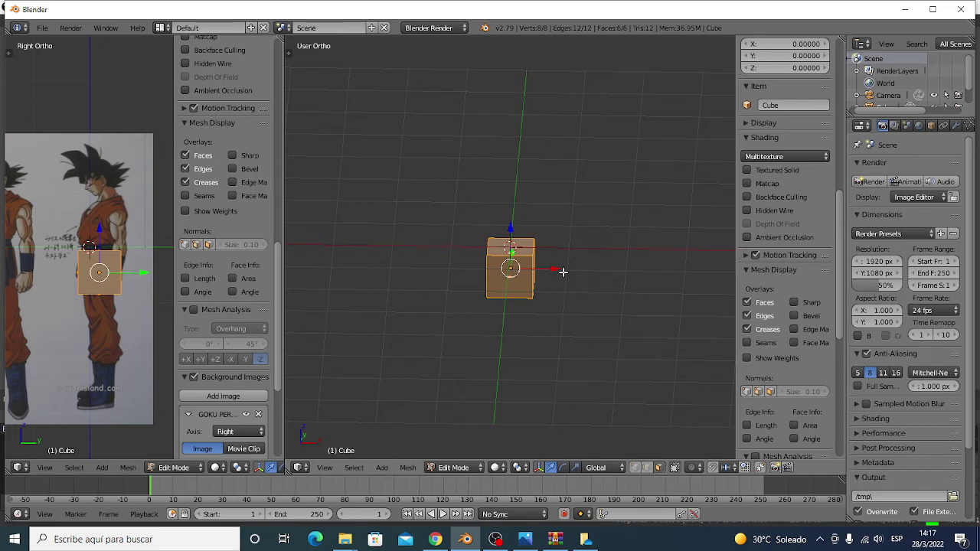
{"action": "right_click", "coordinate": [512, 244]}
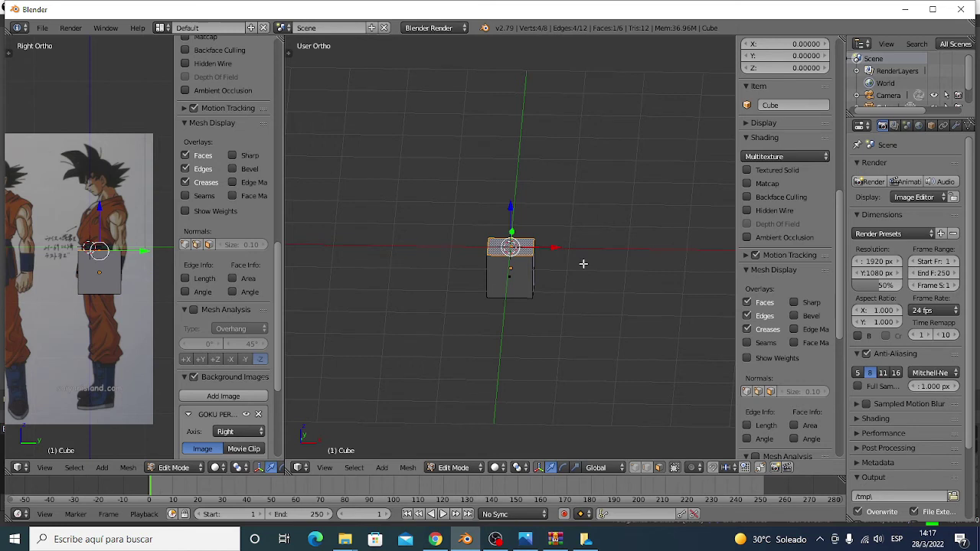
{"action": "key", "text": "KP_1"}
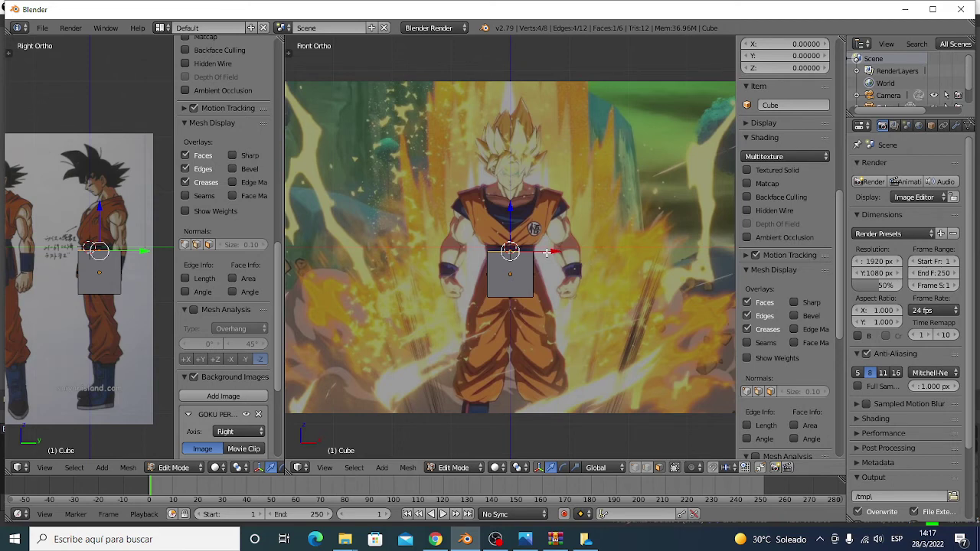
{"action": "key", "text": "e"}
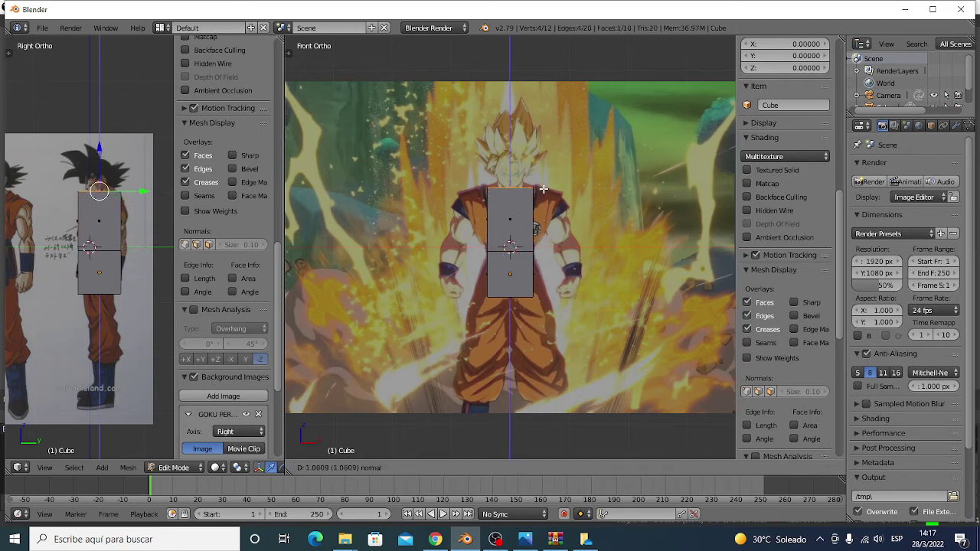
{"action": "left_click", "coordinate": [542, 188]}
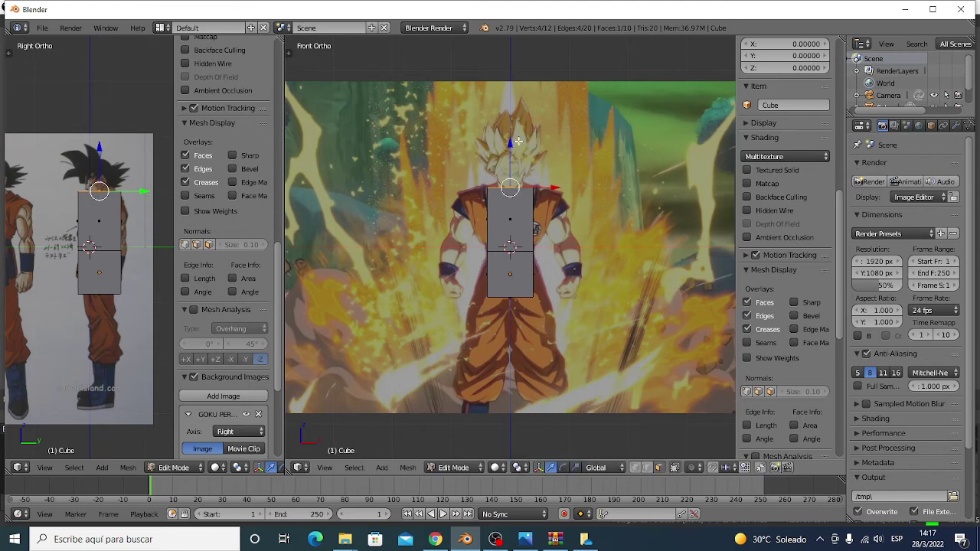
{"action": "left_click_drag", "start_coordinate": [509, 145], "coordinate": [510, 155]}
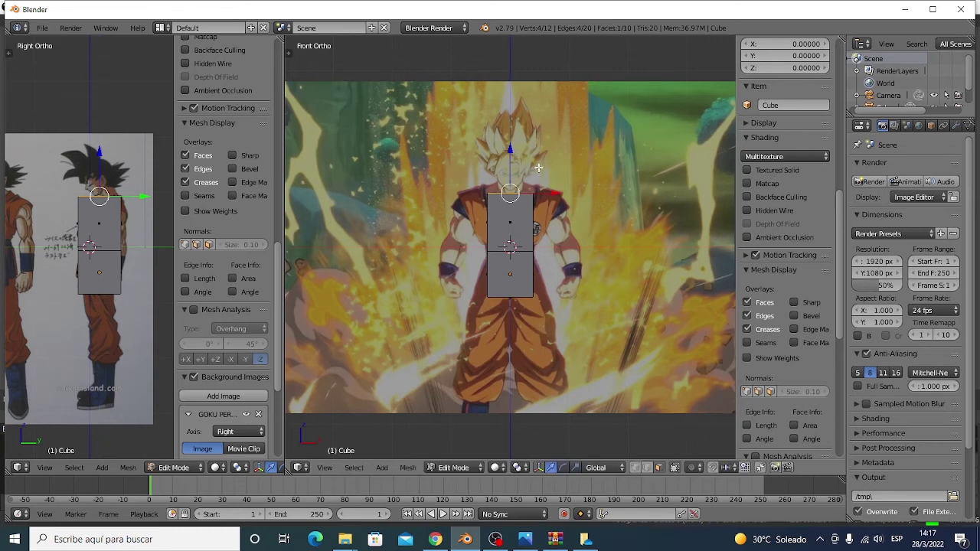
{"action": "key", "text": "s"}
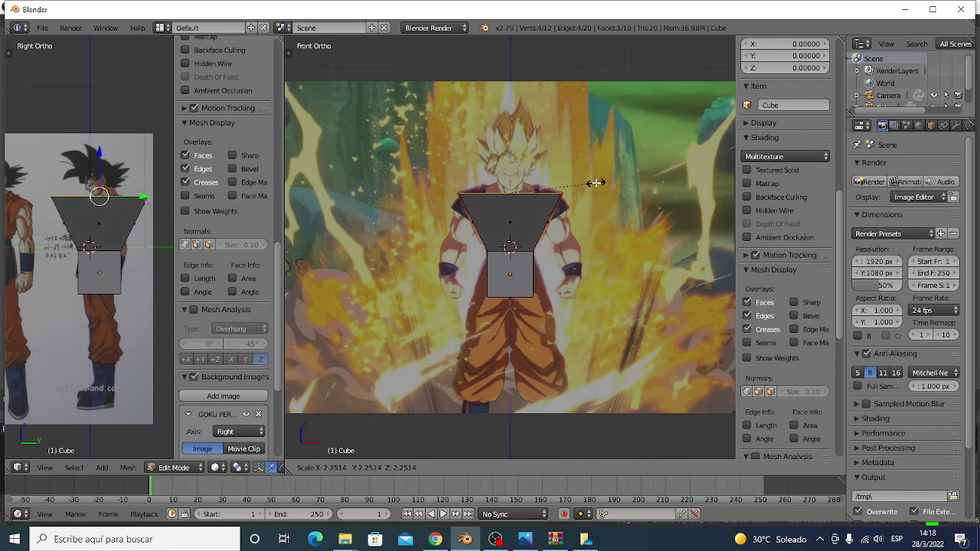
{"action": "left_click", "coordinate": [595, 183]}
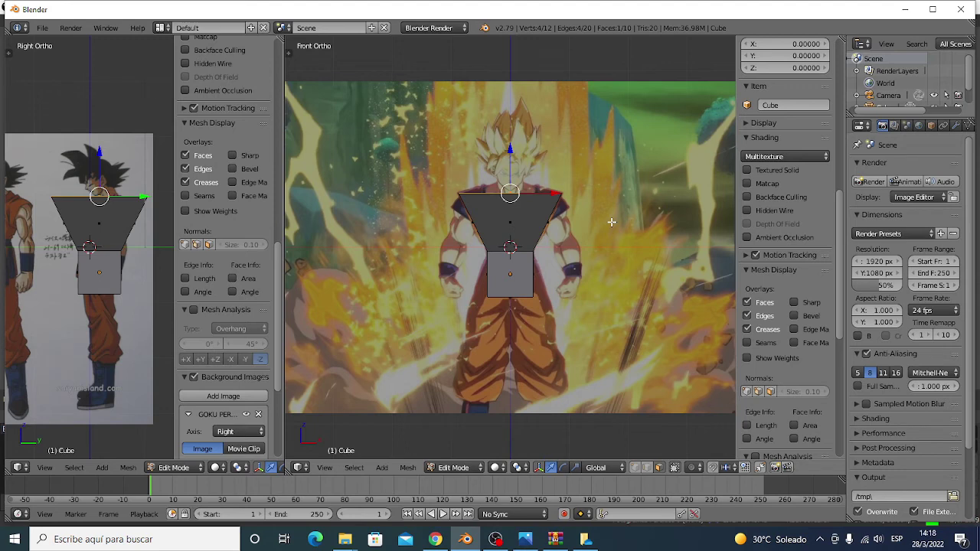
{"action": "key", "text": "ctrl+z"}
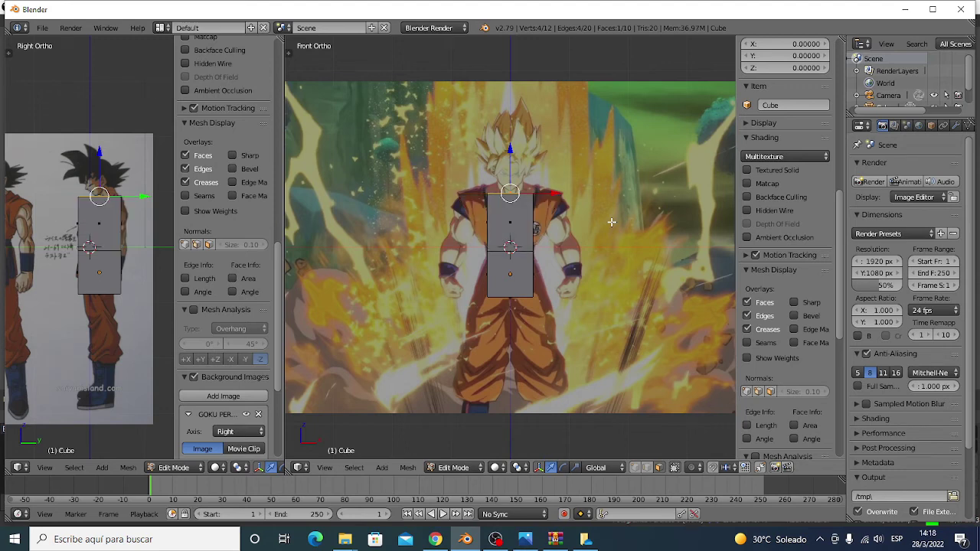
{"action": "key", "text": "ctrl+z"}
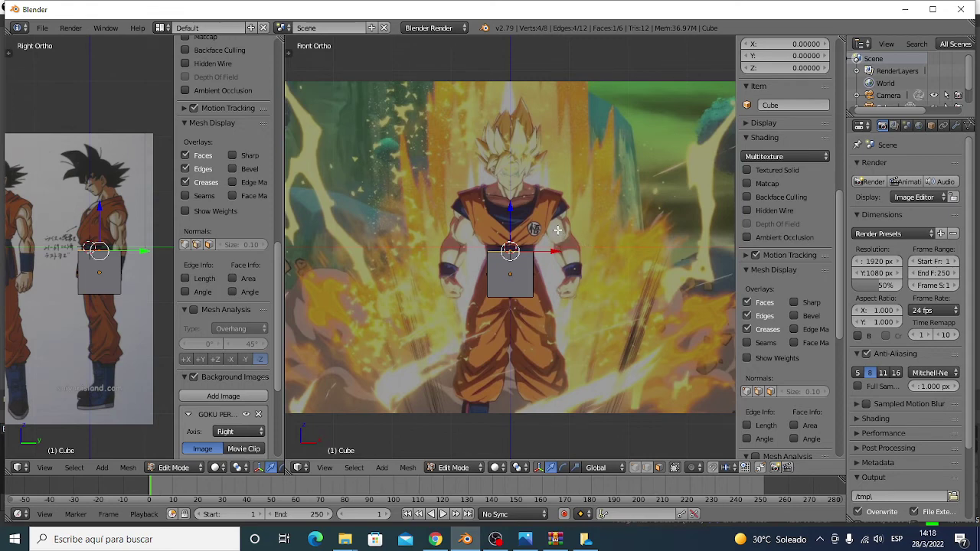
- Extrude the top face a short way and scale it up slightly
{"action": "key", "text": "e"}
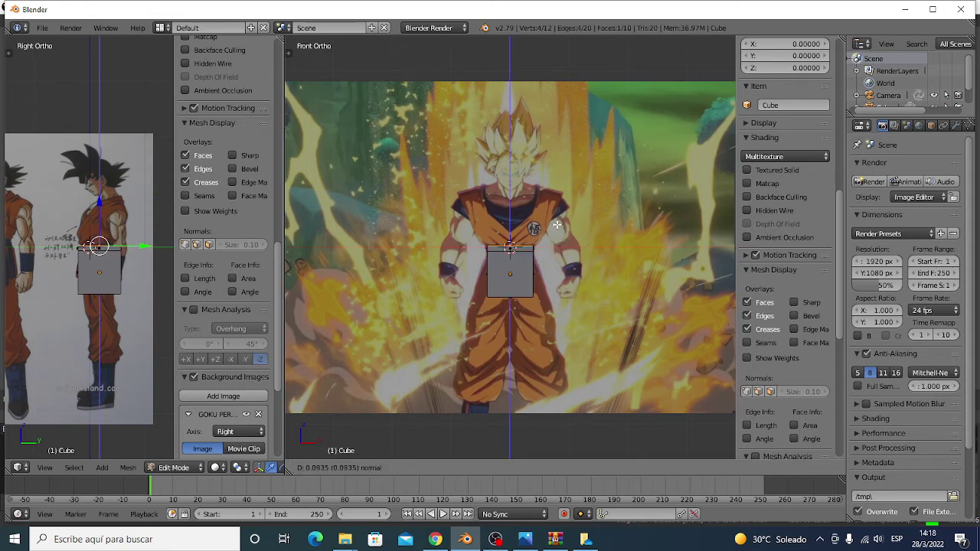
{"action": "left_click", "coordinate": [556, 224]}
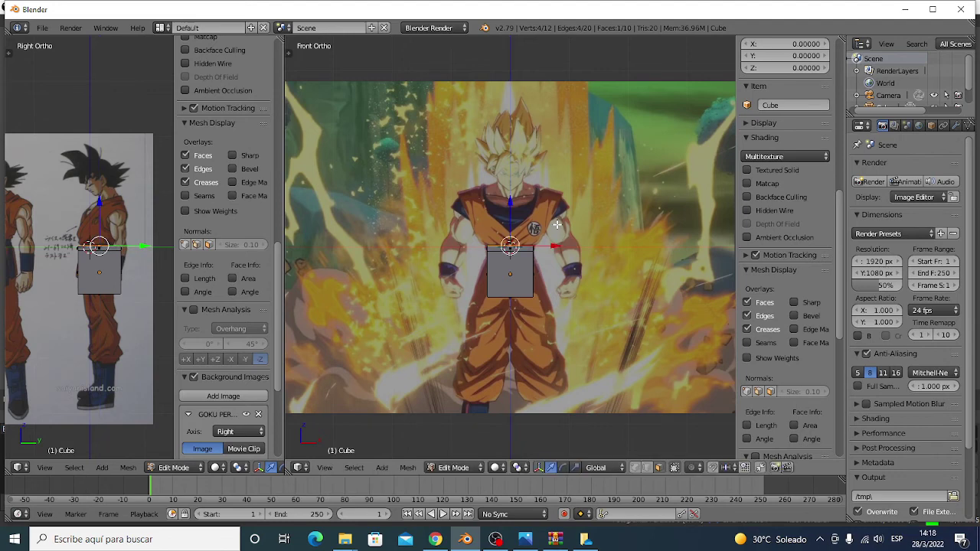
{"action": "key", "text": "s"}
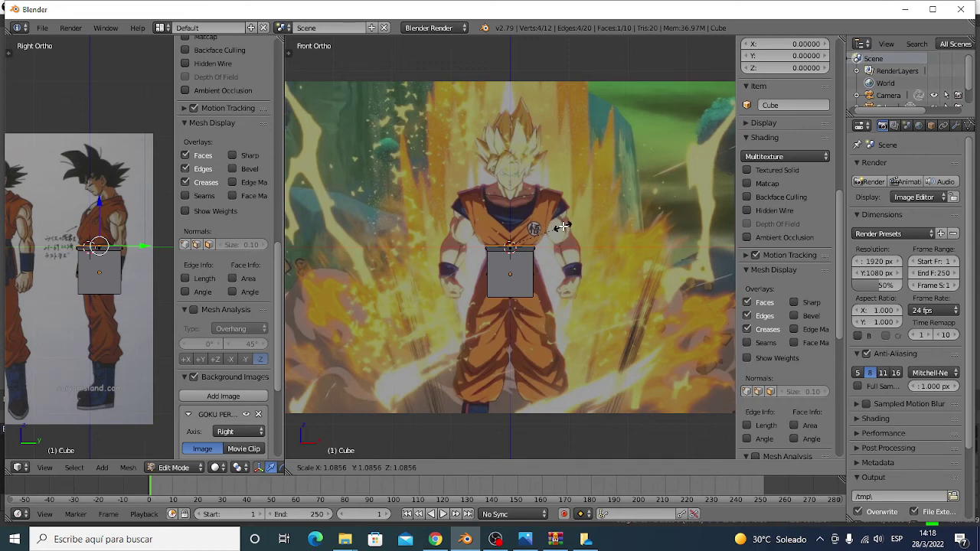
{"action": "left_click", "coordinate": [562, 226]}
- Extrude the top face up over the chest and widen it to 2.1574 toward the shoulders
{"action": "key", "text": "e"}
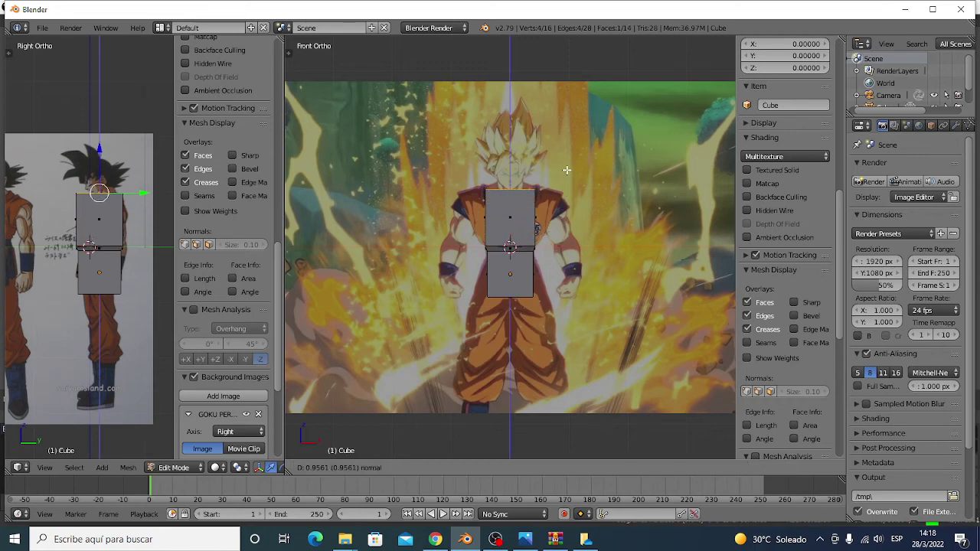
{"action": "left_click", "coordinate": [566, 170]}
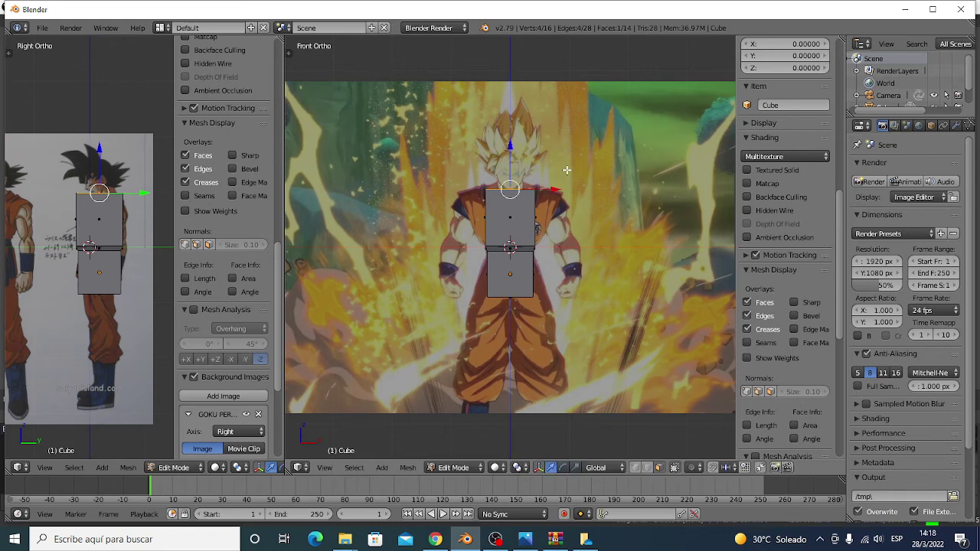
{"action": "key", "text": "s"}
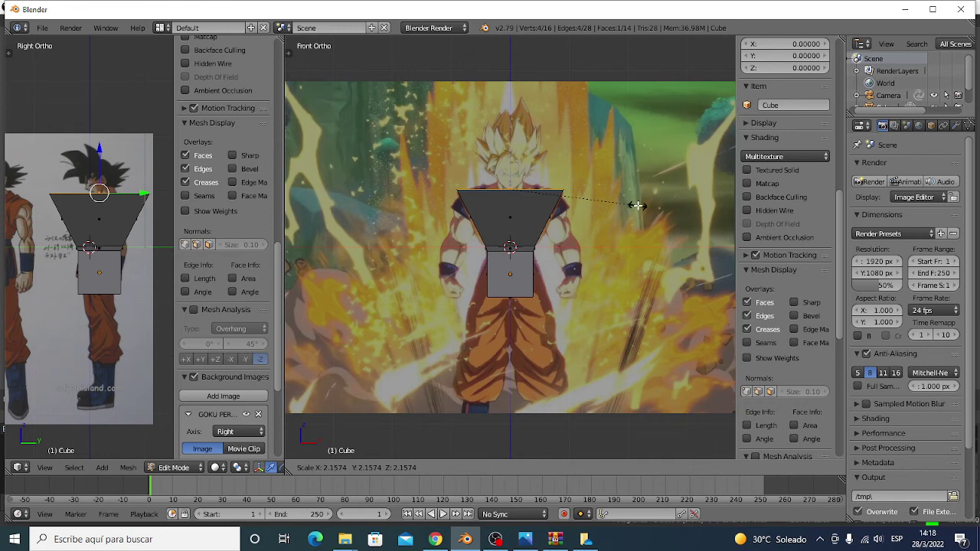
{"action": "left_click", "coordinate": [637, 205]}
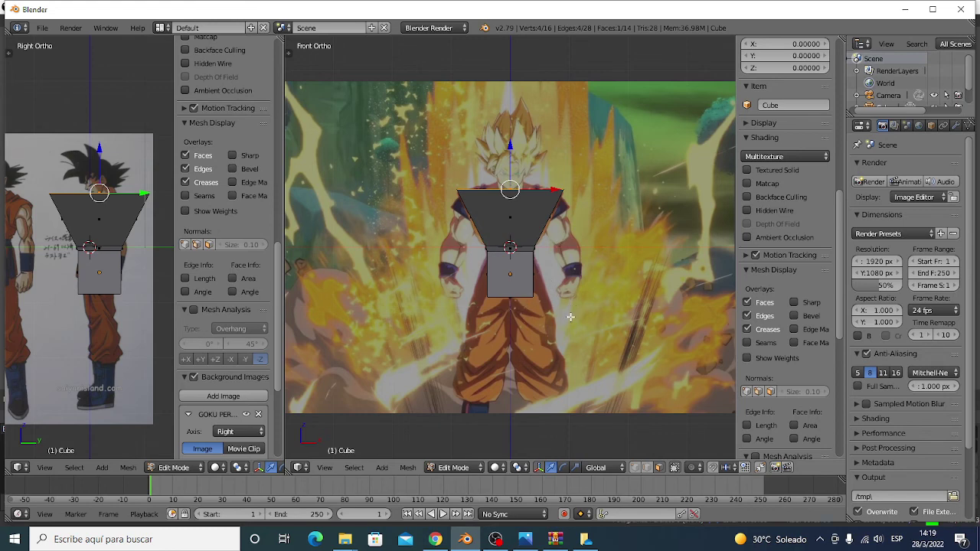
- Subdivide the mesh's bottom face and scale it by 1.630 toward Goku's hips
{"action": "middle_click_drag", "start_coordinate": [571, 317], "coordinate": [571, 280]}
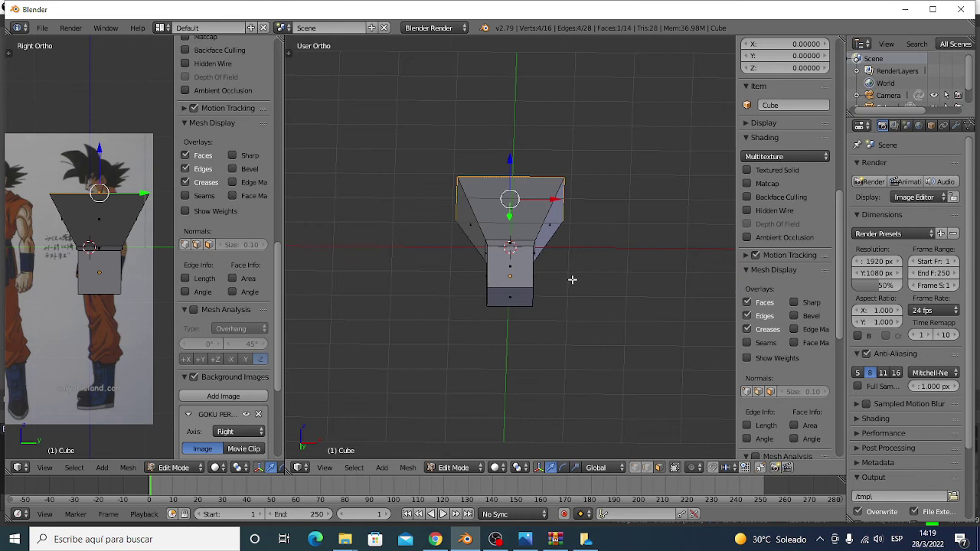
{"action": "right_click", "coordinate": [514, 295]}
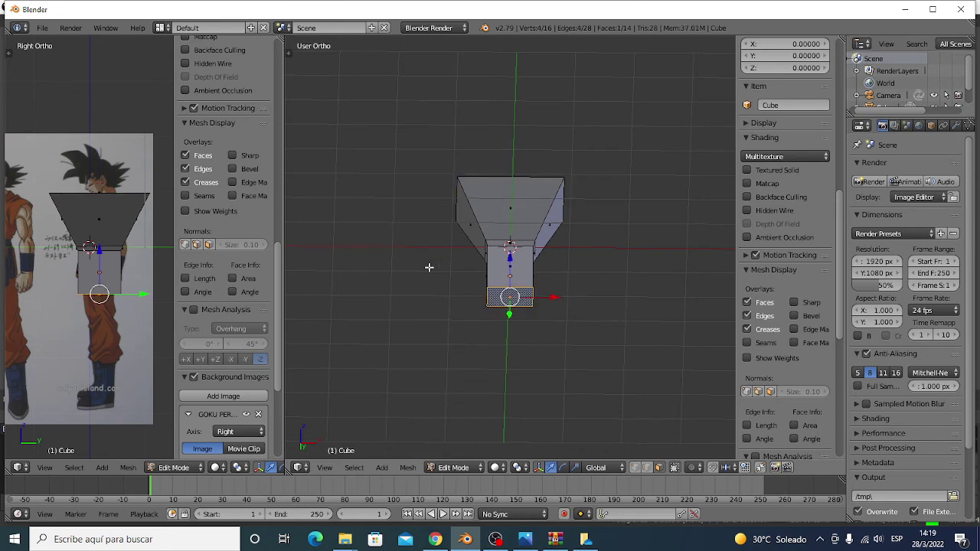
{"action": "key", "text": "t"}
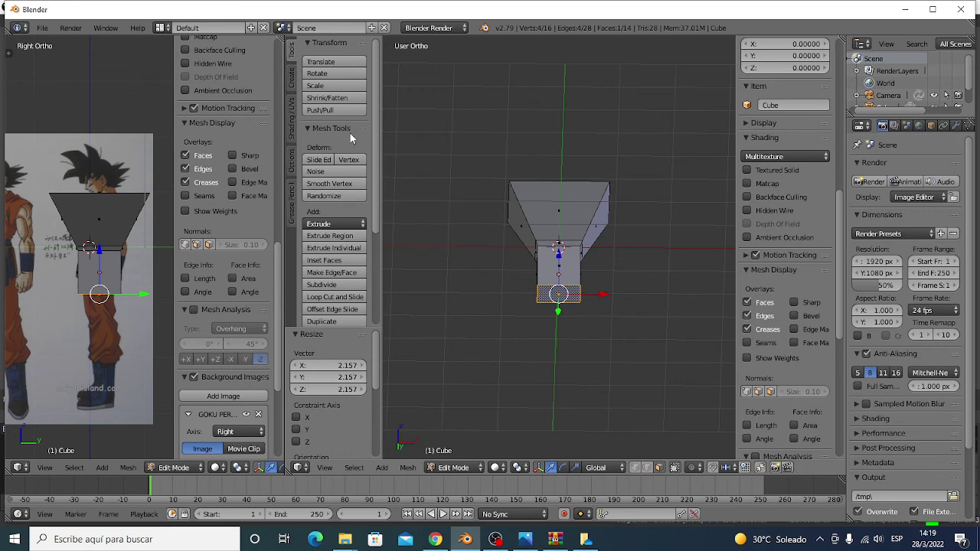
{"action": "left_click", "coordinate": [324, 285]}
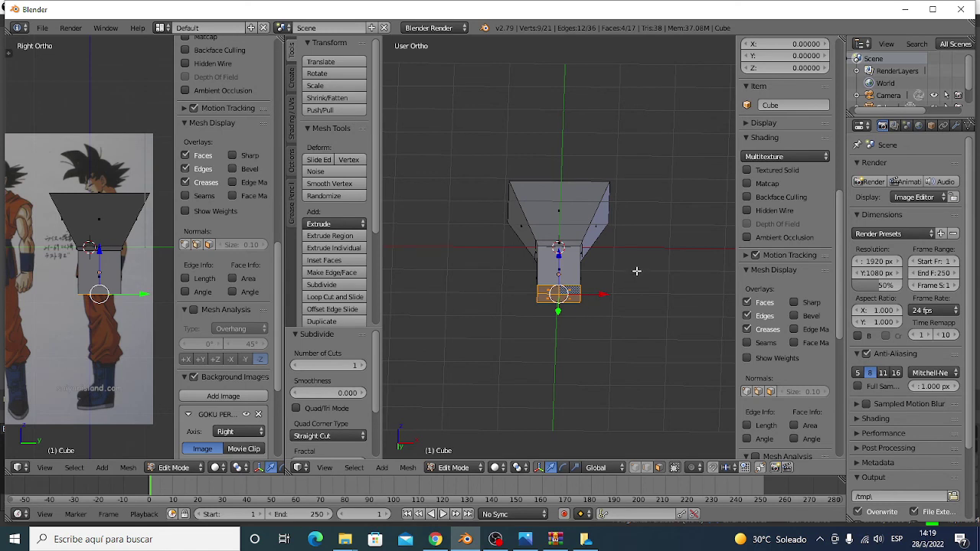
{"action": "key", "text": "KP_1"}
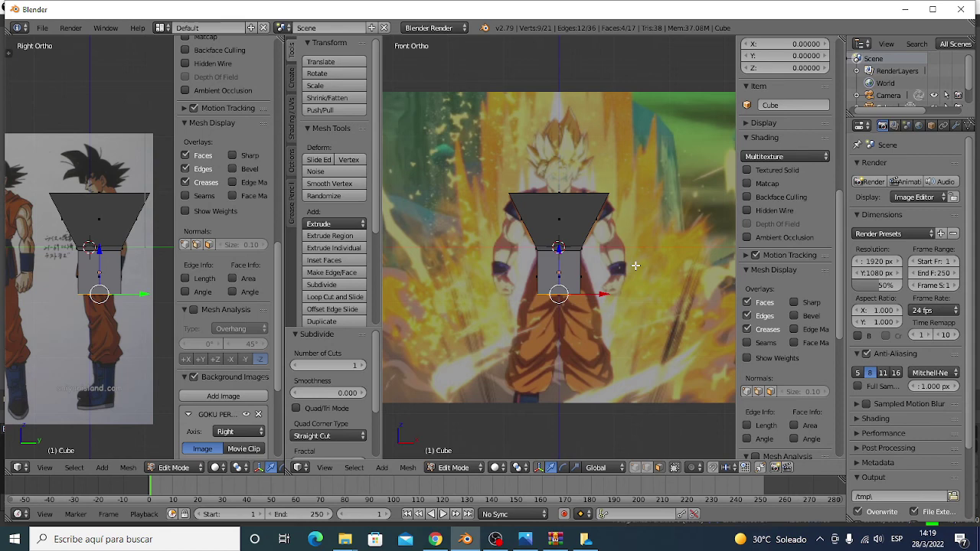
{"action": "key", "text": "s"}
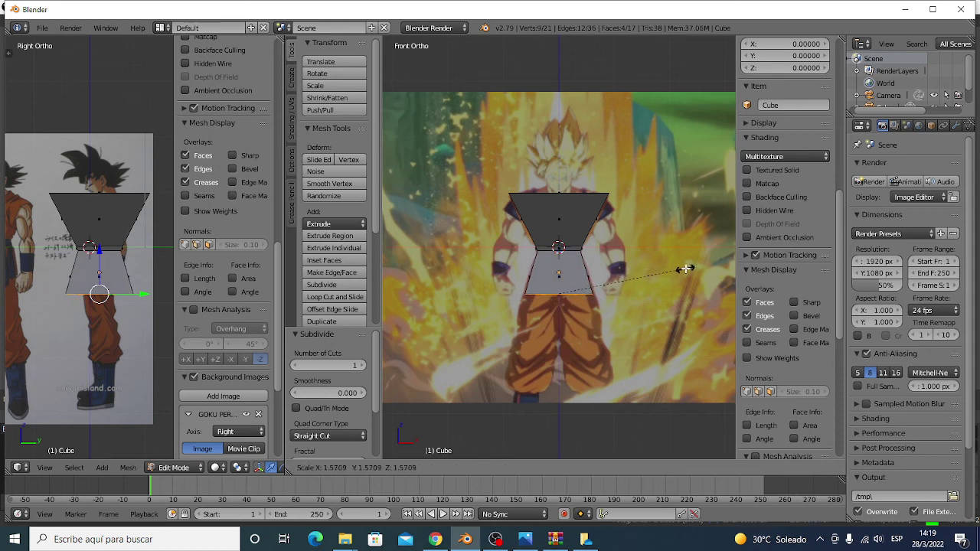
{"action": "left_click", "coordinate": [688, 269]}
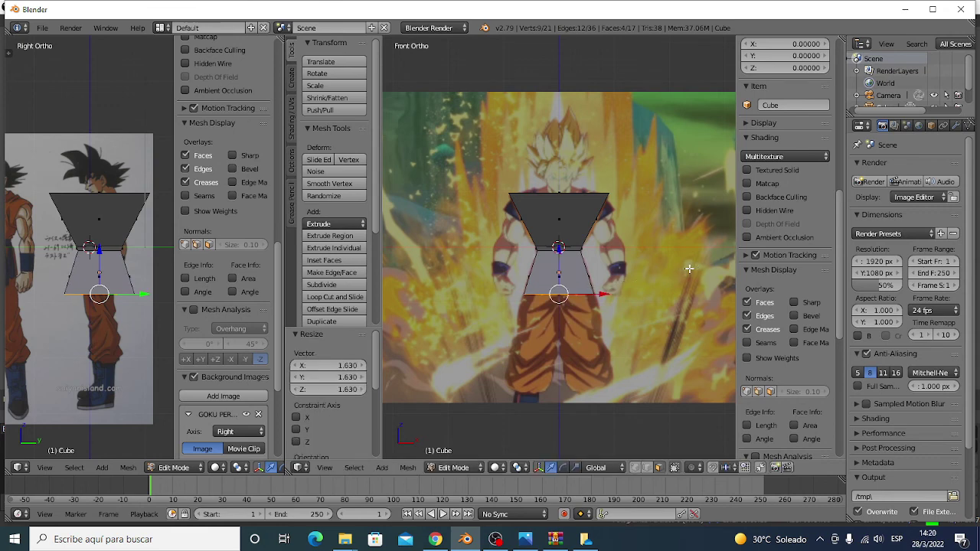
{"action": "key", "text": "KP_Decimal"}
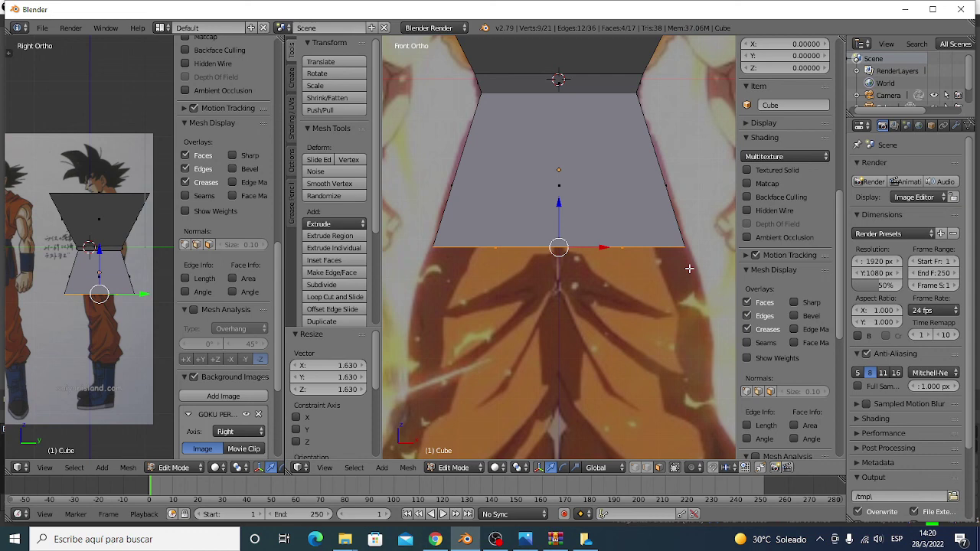
{"action": "scroll", "coordinate": [646, 296], "scroll_direction": "down", "scroll_amount": 5}
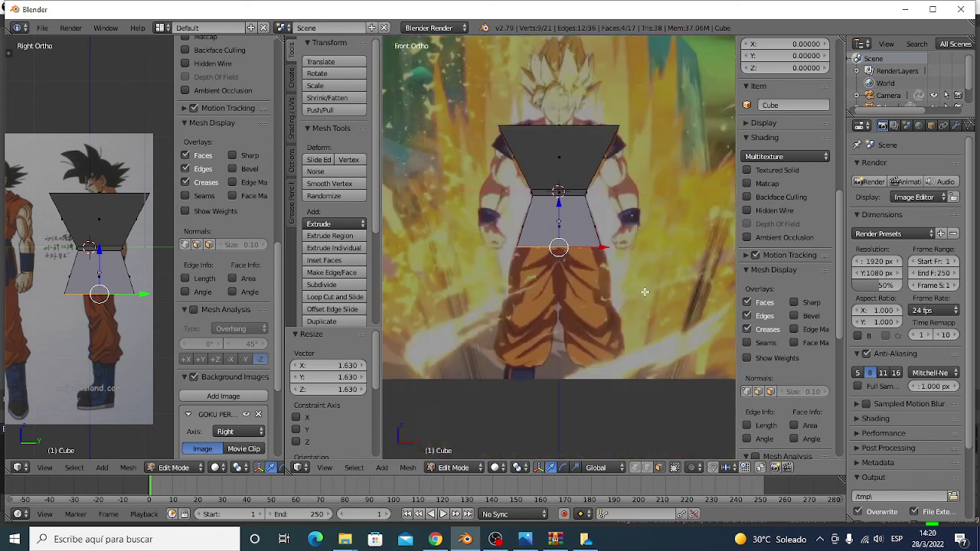
{"action": "scroll", "coordinate": [647, 296], "scroll_direction": "down", "scroll_amount": 5}
{"action": "scroll", "coordinate": [647, 295], "scroll_direction": "down", "scroll_amount": 3}
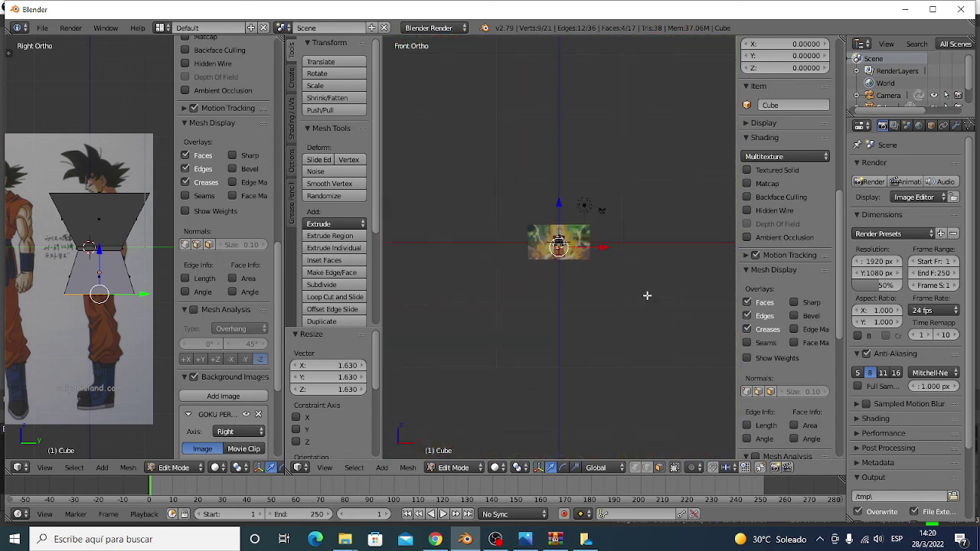
{"action": "scroll", "coordinate": [647, 295], "scroll_direction": "up", "scroll_amount": 5}
{"action": "scroll", "coordinate": [647, 295], "scroll_direction": "up", "scroll_amount": 5}
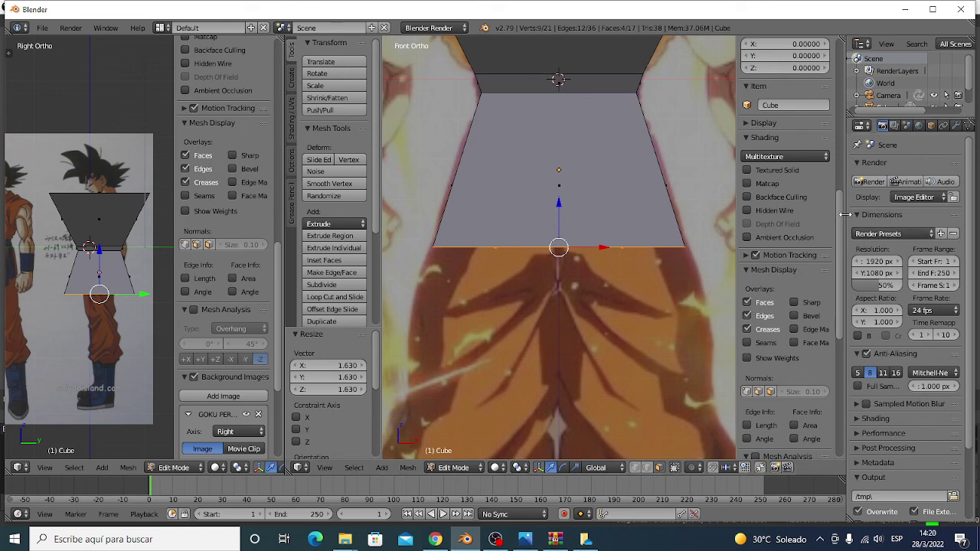
- Widen the Properties editor so the Render settings show fully
{"action": "left_click_drag", "start_coordinate": [846, 214], "coordinate": [814, 216]}
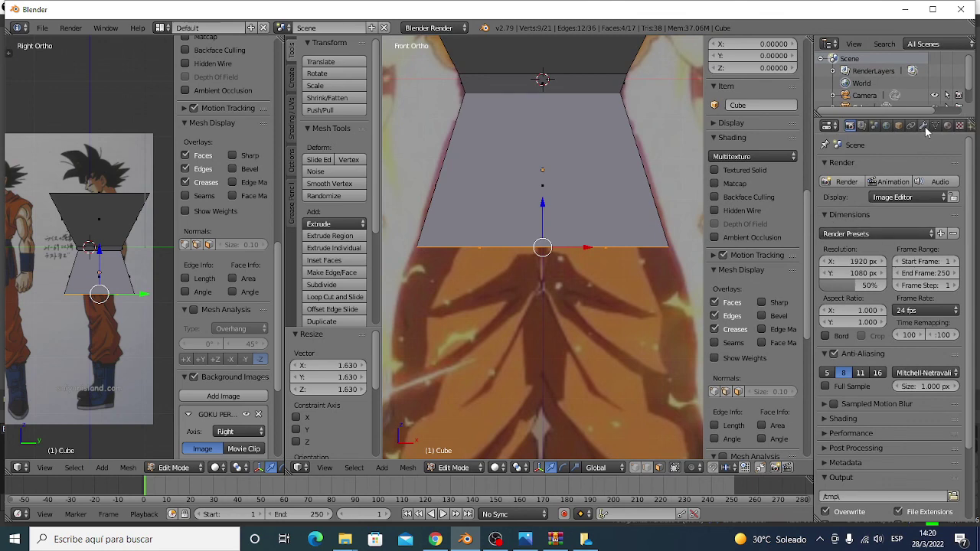
- Add a Mirror modifier to the Cube from the wrench Modifiers tab
{"action": "left_click", "coordinate": [924, 126]}
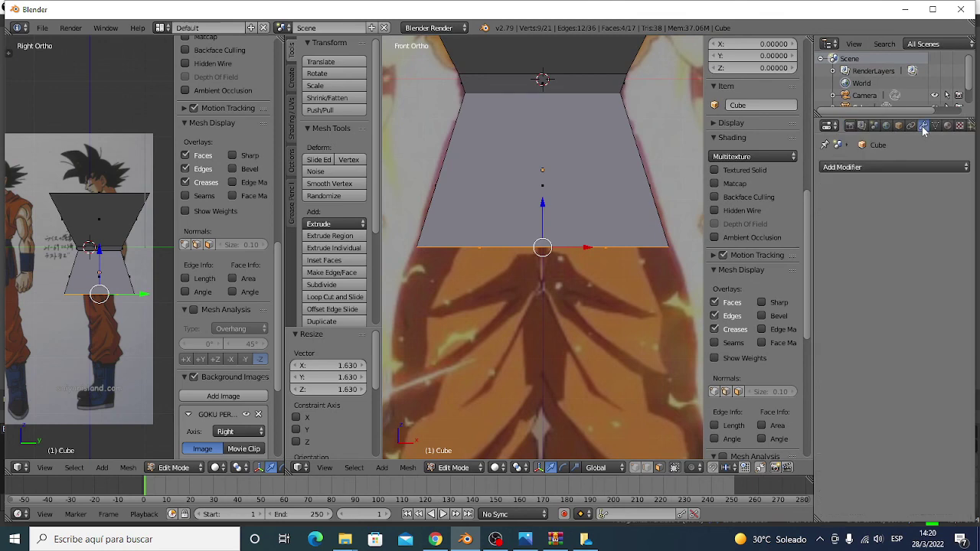
{"action": "left_click", "coordinate": [910, 167]}
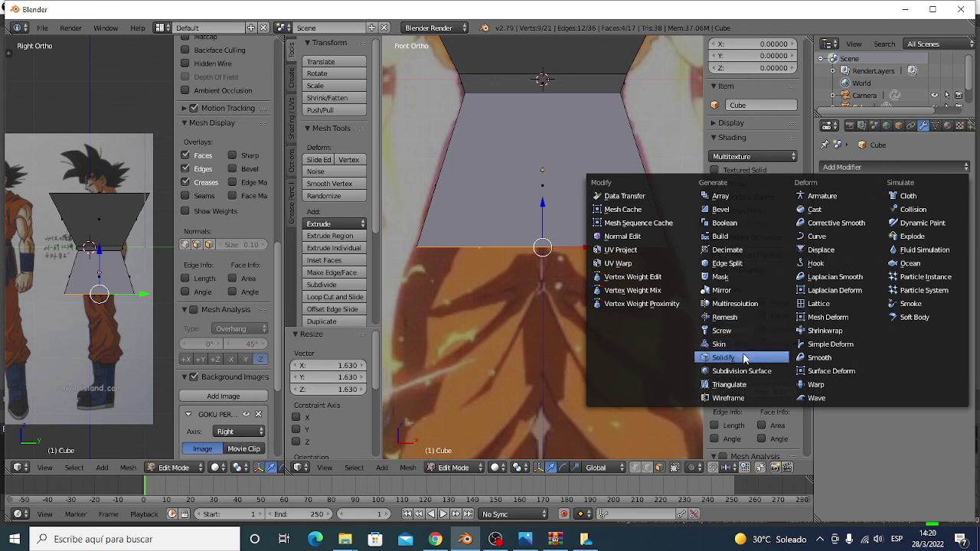
{"action": "left_click", "coordinate": [724, 293]}
{"action": "scroll", "coordinate": [675, 223], "scroll_direction": "down", "scroll_amount": 1}
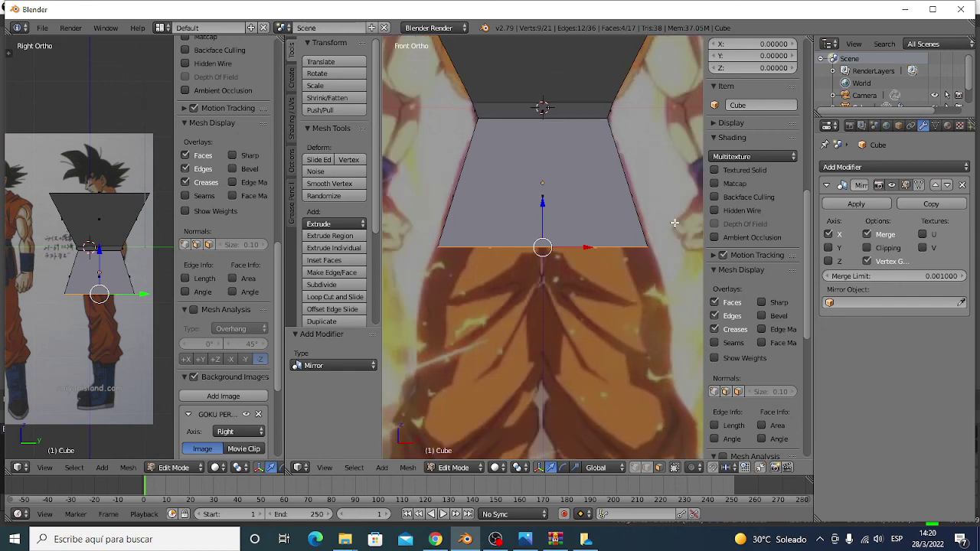
{"action": "scroll", "coordinate": [675, 223], "scroll_direction": "down", "scroll_amount": 1}
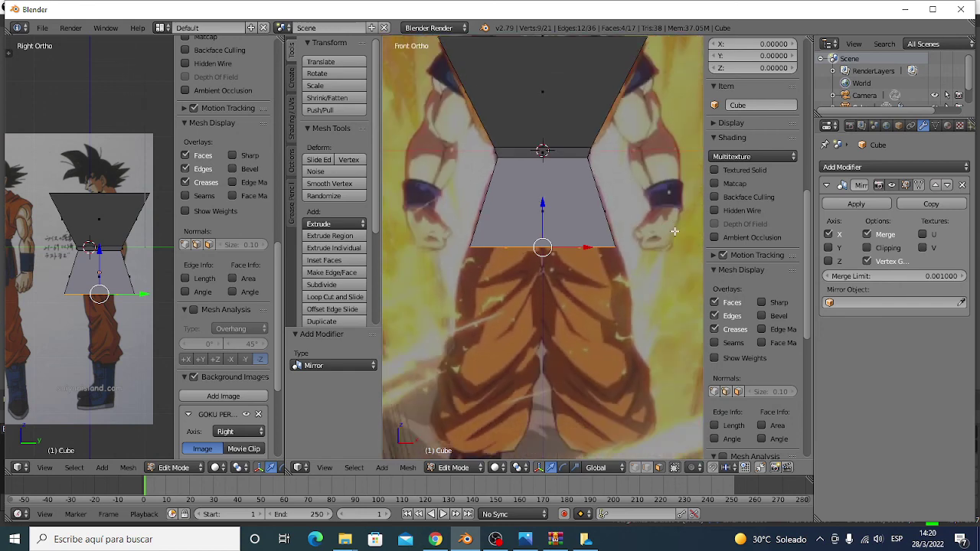
- Select the upper-right bottom face, then add the face below it to the selection
{"action": "middle_click_drag", "start_coordinate": [657, 264], "coordinate": [663, 213]}
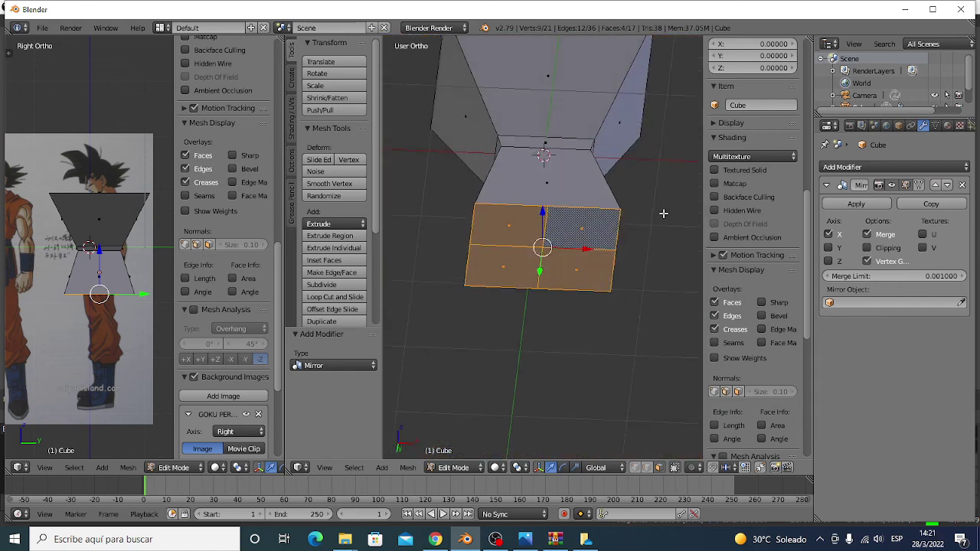
{"action": "right_click", "coordinate": [586, 230]}
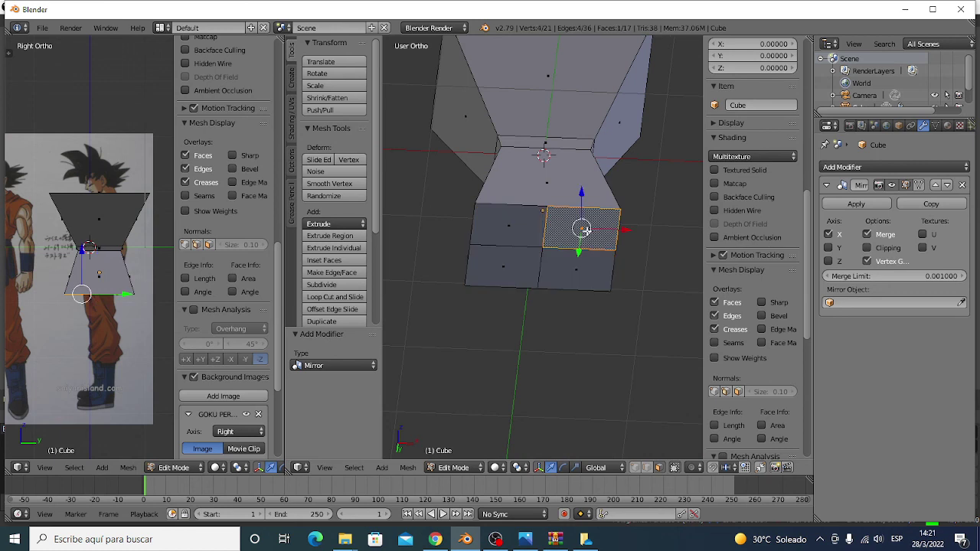
{"action": "right_click", "coordinate": [575, 272], "text": "shift"}
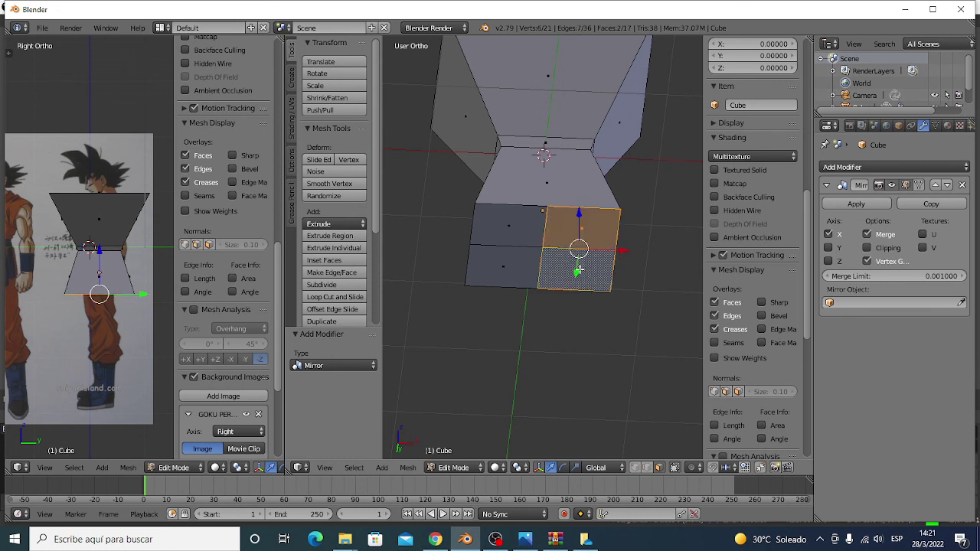